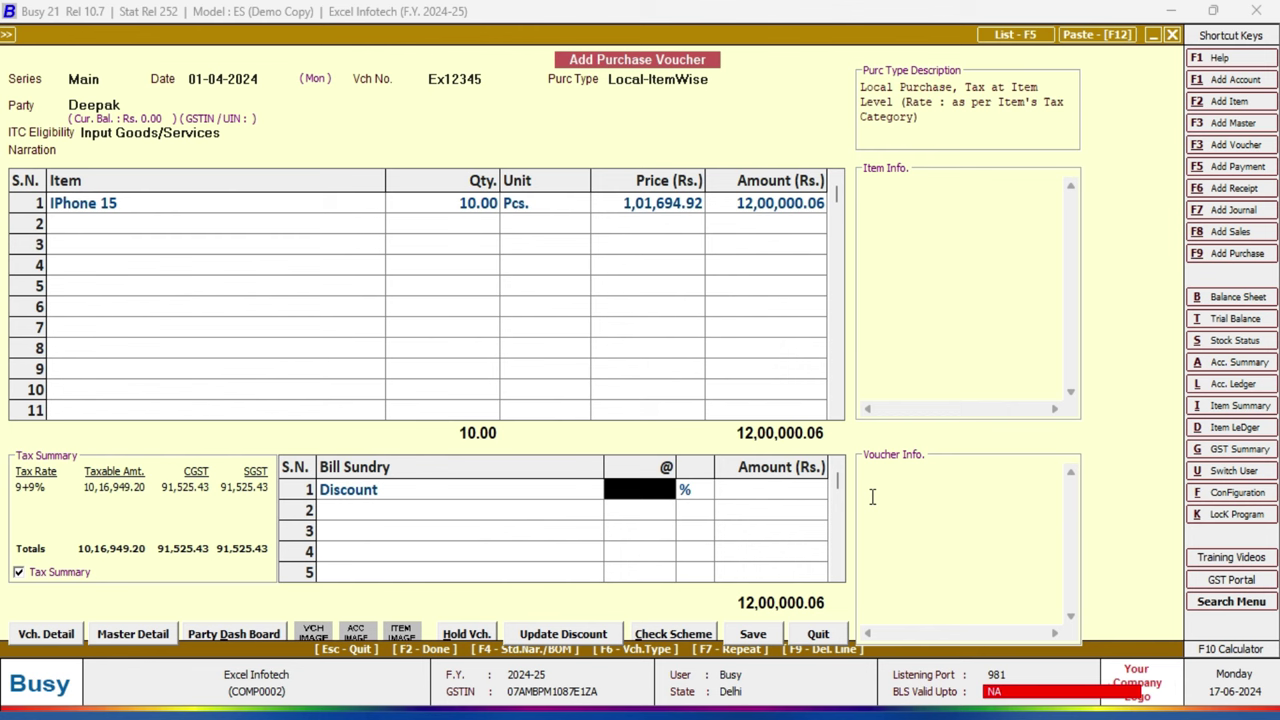
# Step: Replace the 1% discount with a flat 5,000.00 discount amount, making the total 11,95,000.06
pyautogui.write('1')
pyautogui.press('Return')
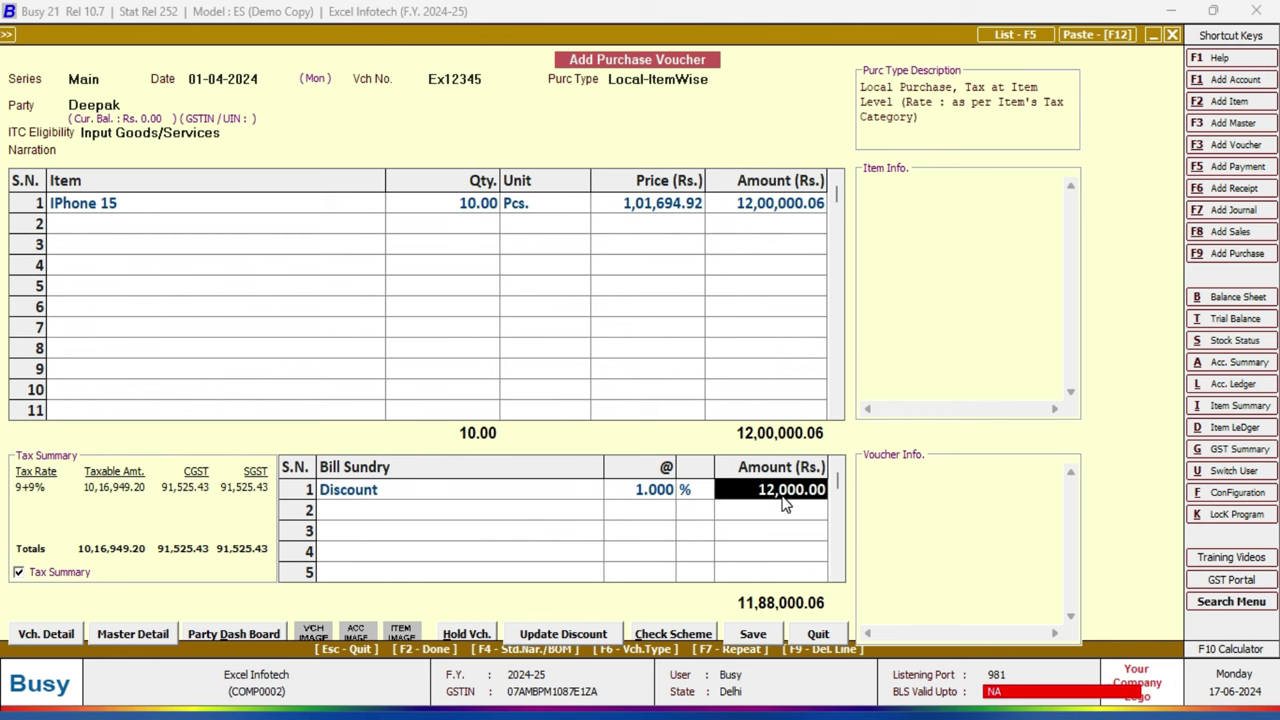
pyautogui.click(651, 497)
pyautogui.press('BackSpace')
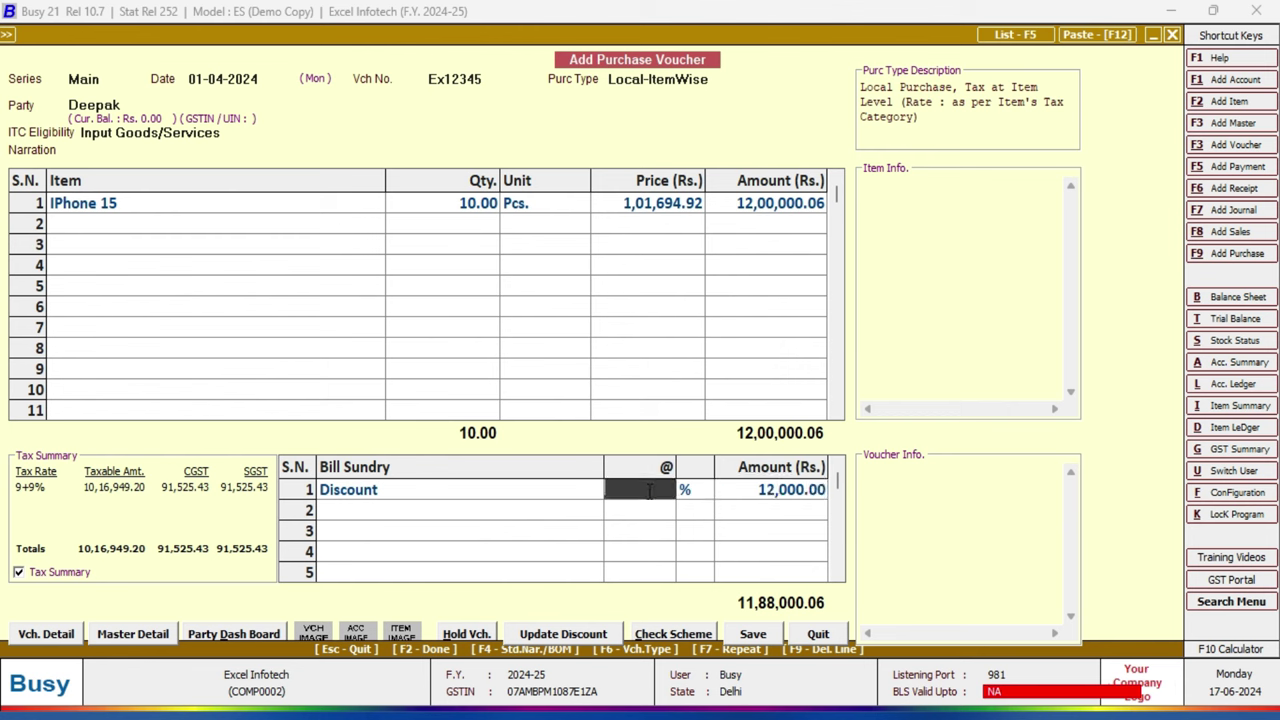
pyautogui.click(775, 490)
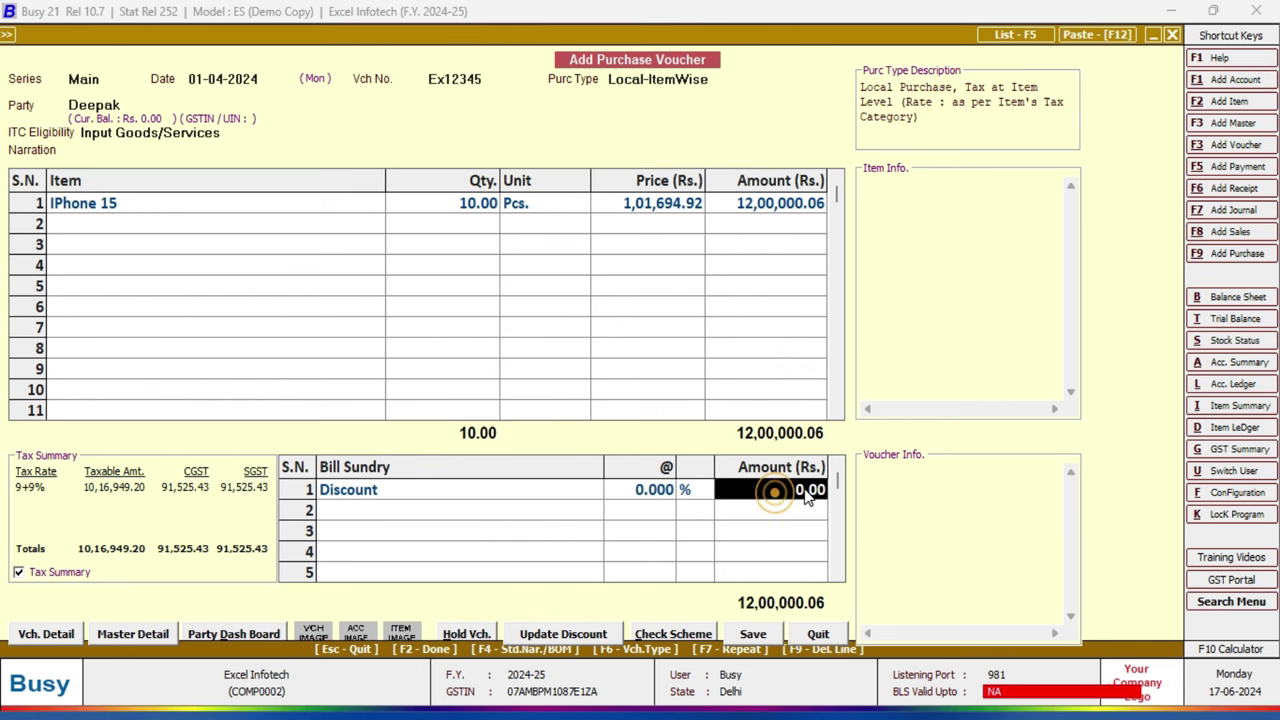
pyautogui.write('5')
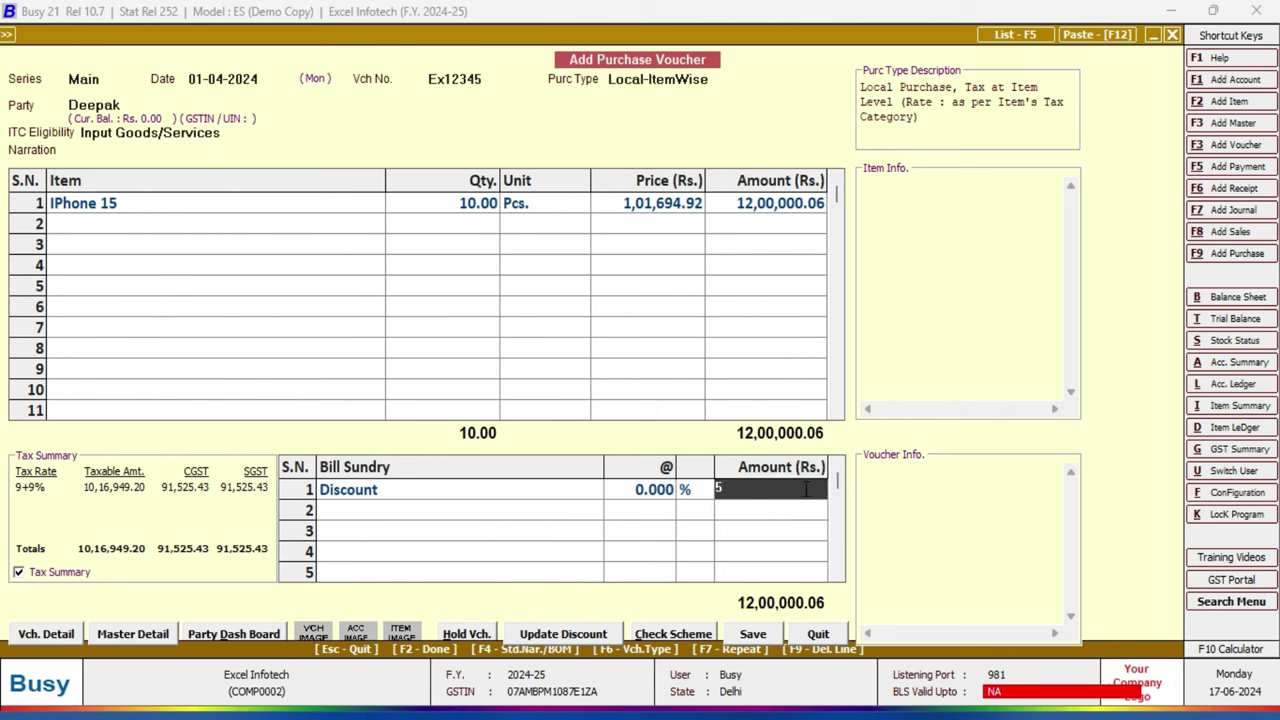
pyautogui.write('000')
pyautogui.press('Return')
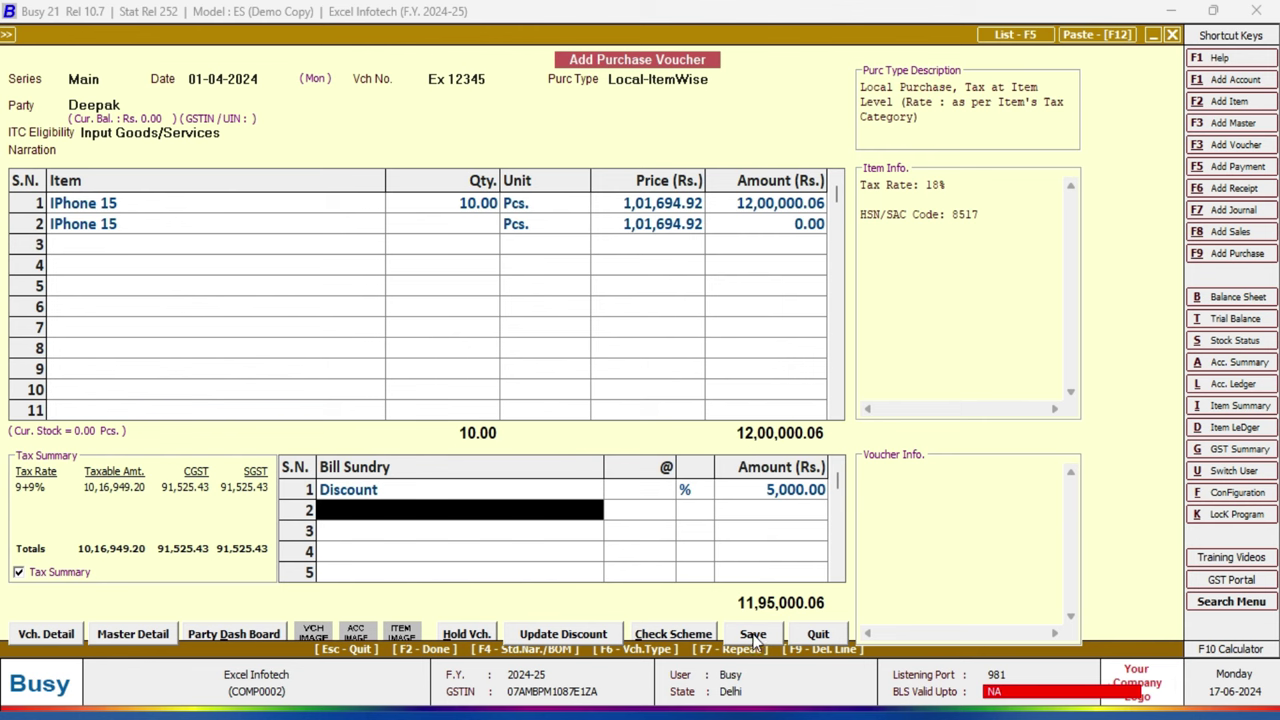
# Step: Save the voucher, accepting the voucher number, unregistered party, GST bill, bill-by-bill and PAN prompts
pyautogui.click(753, 640)
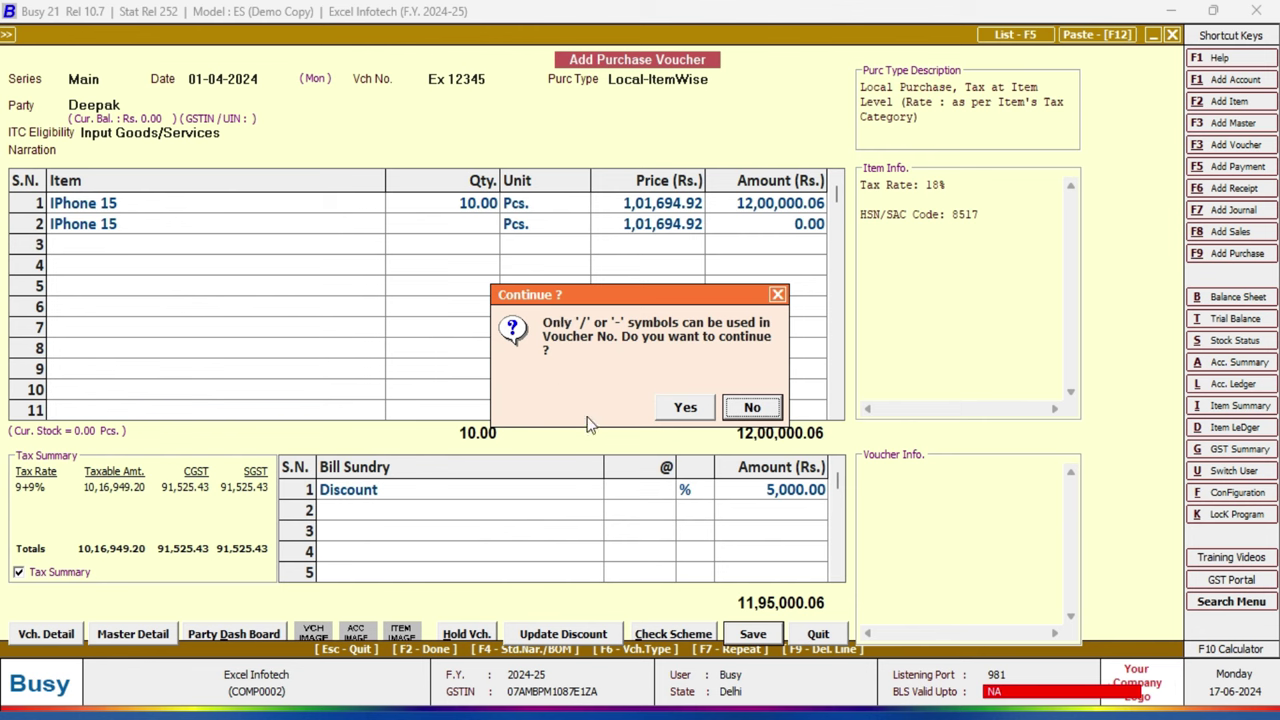
pyautogui.click(686, 410)
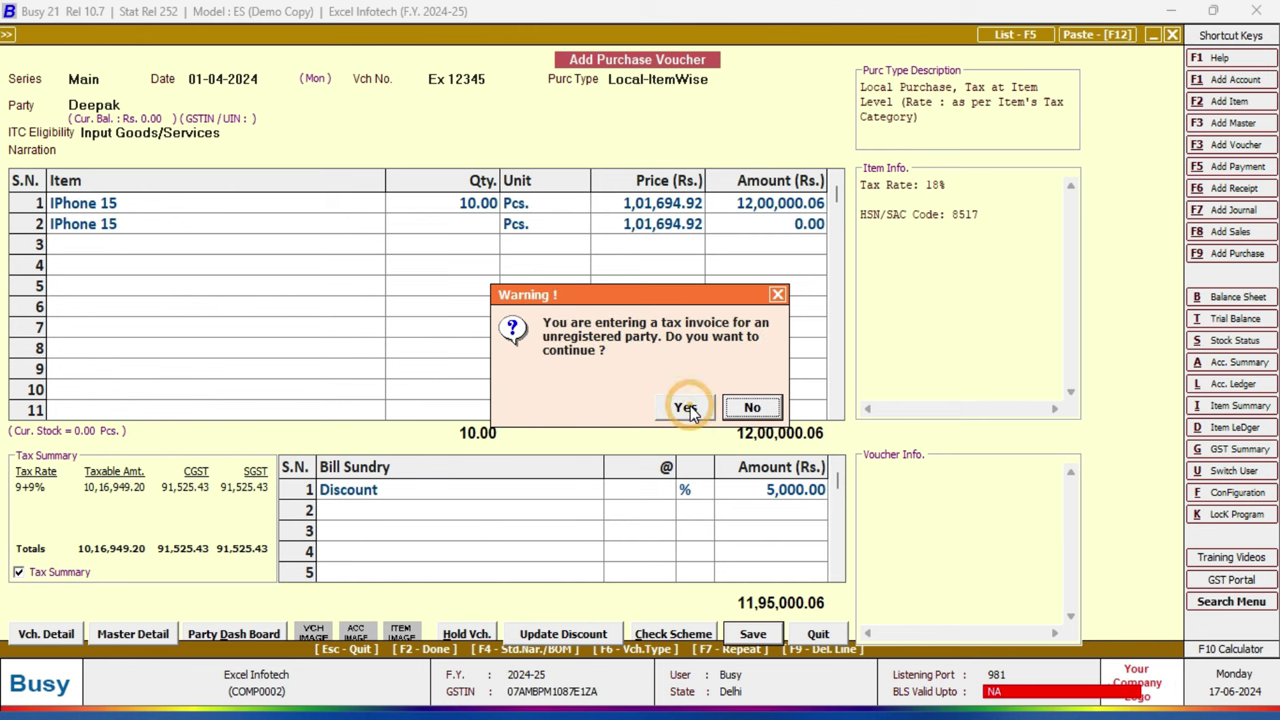
pyautogui.click(686, 409)
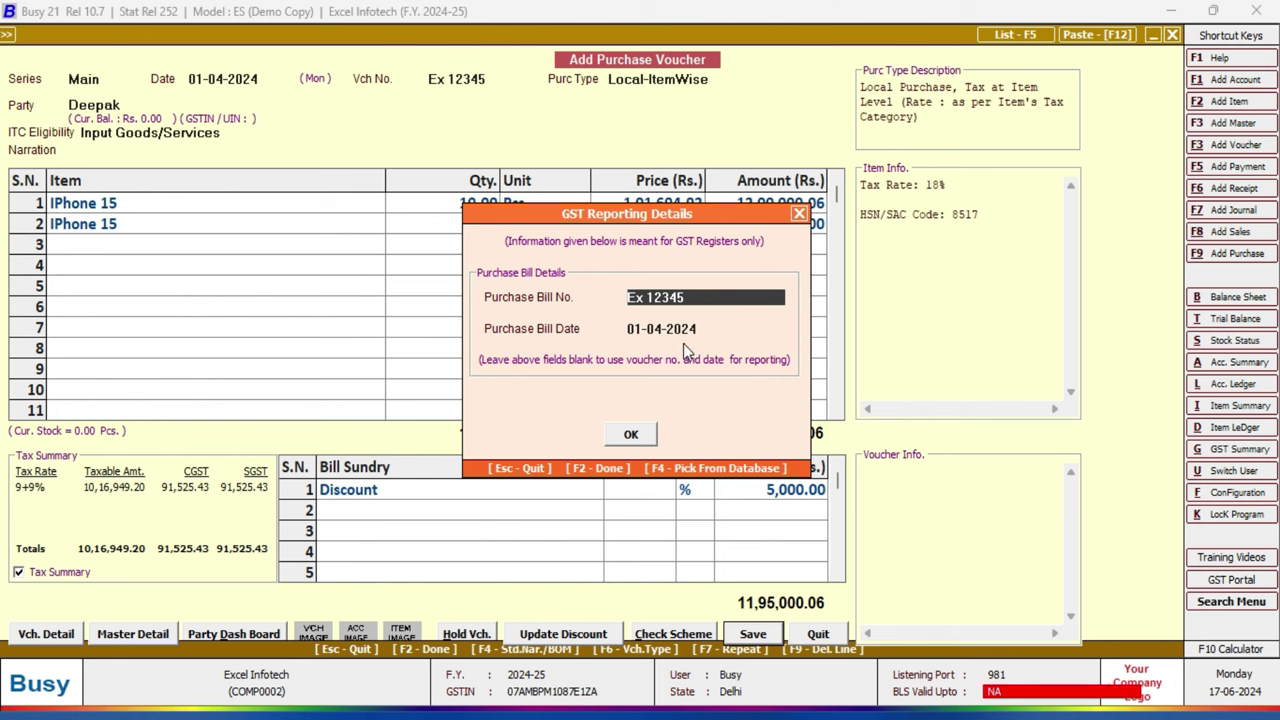
pyautogui.click(630, 437)
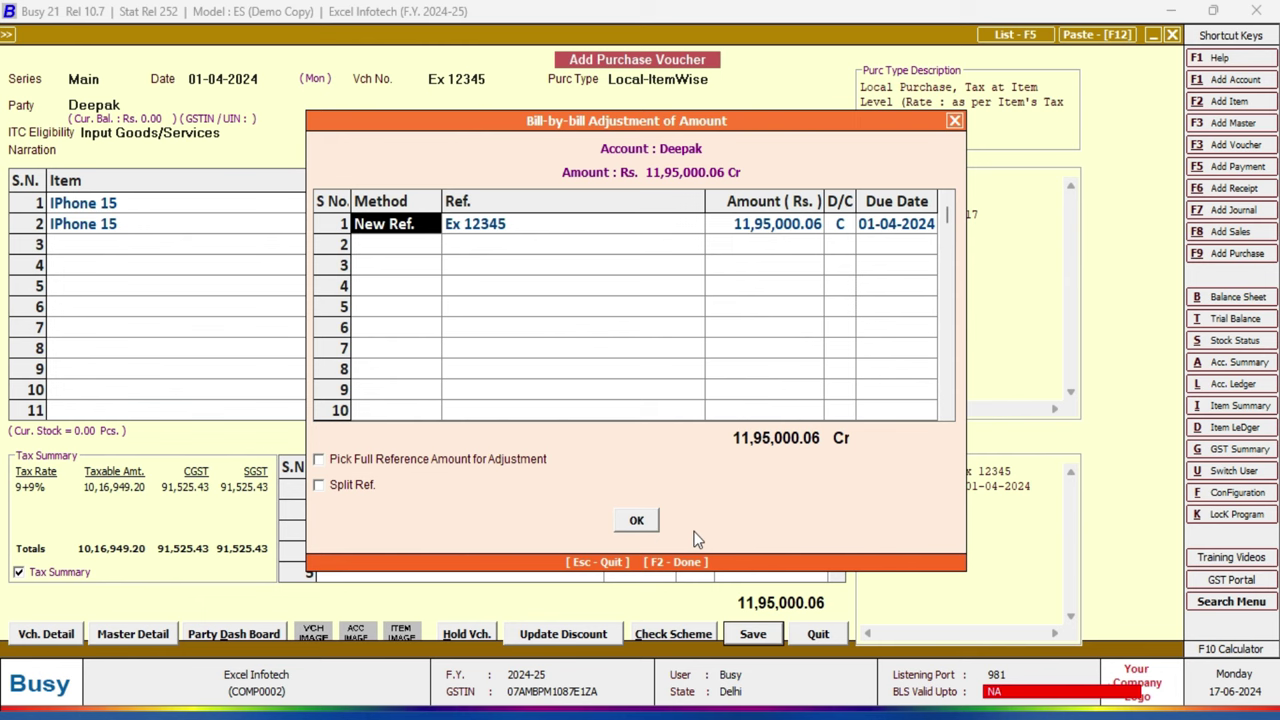
pyautogui.click(638, 522)
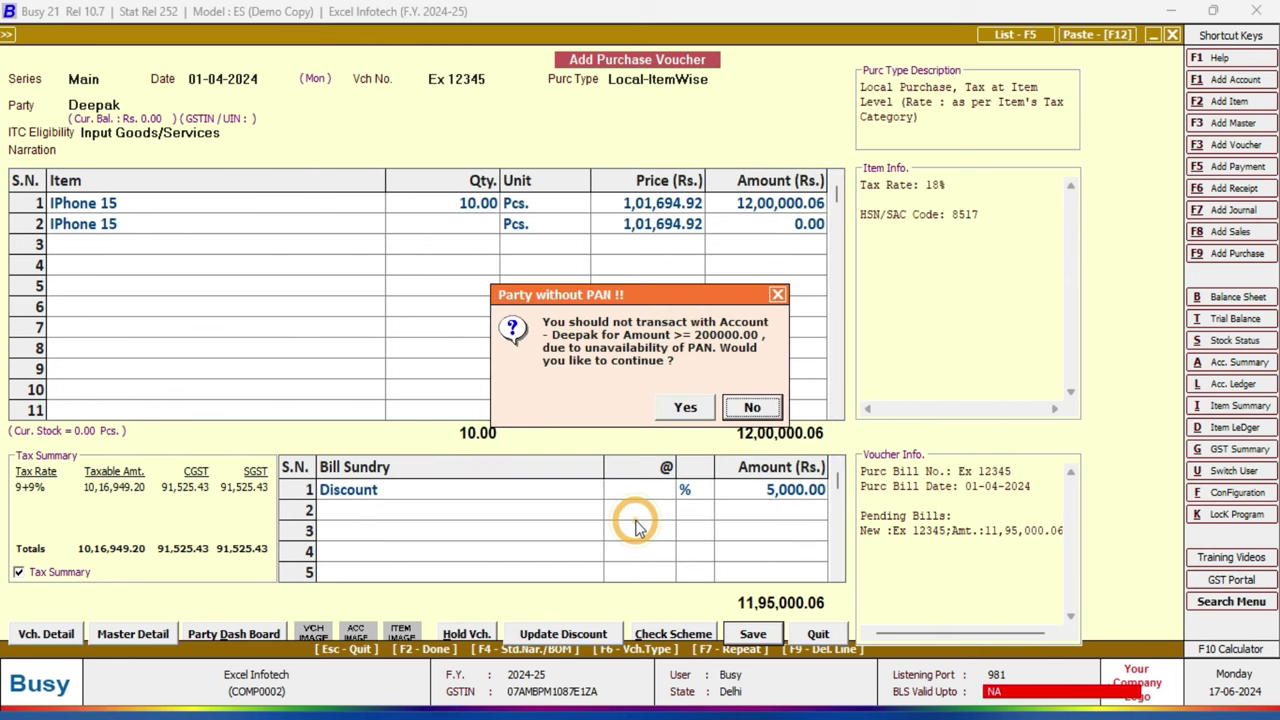
pyautogui.click(686, 410)
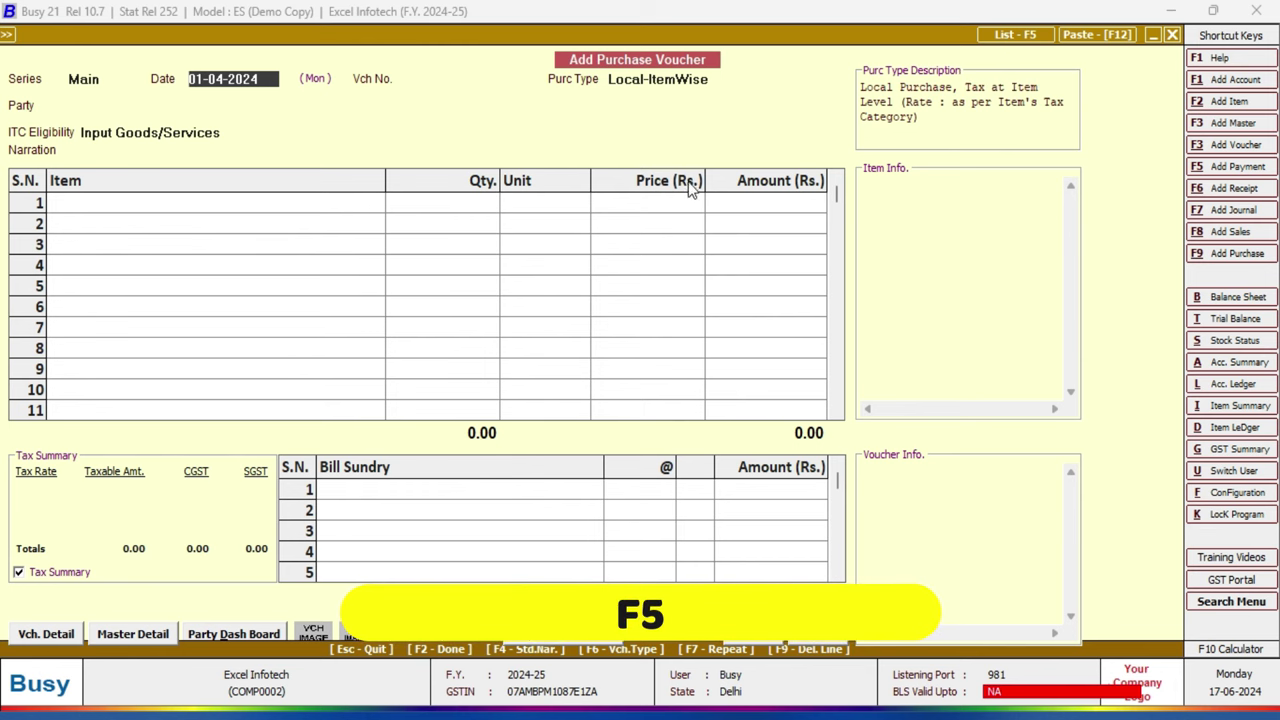
# Step: List purchase vouchers of all series for 01-04-2024 and reopen Ex 12345 for modification
pyautogui.press('F5')
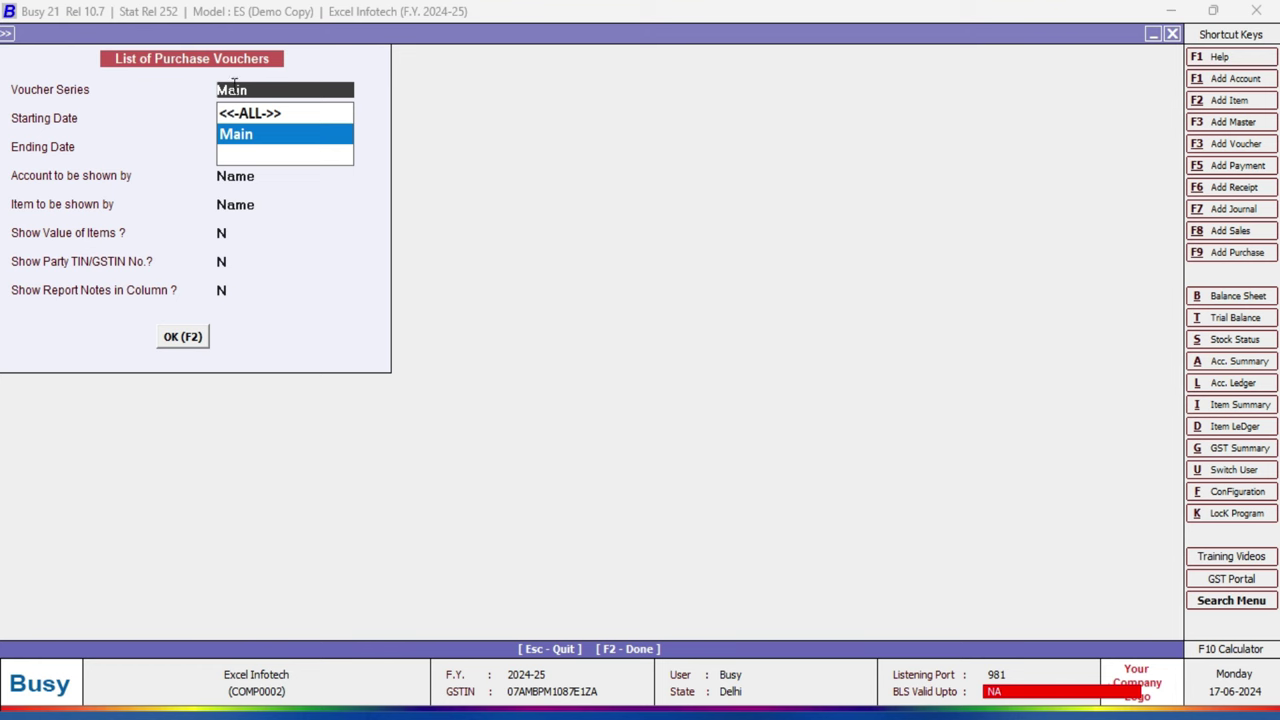
pyautogui.press('Up')
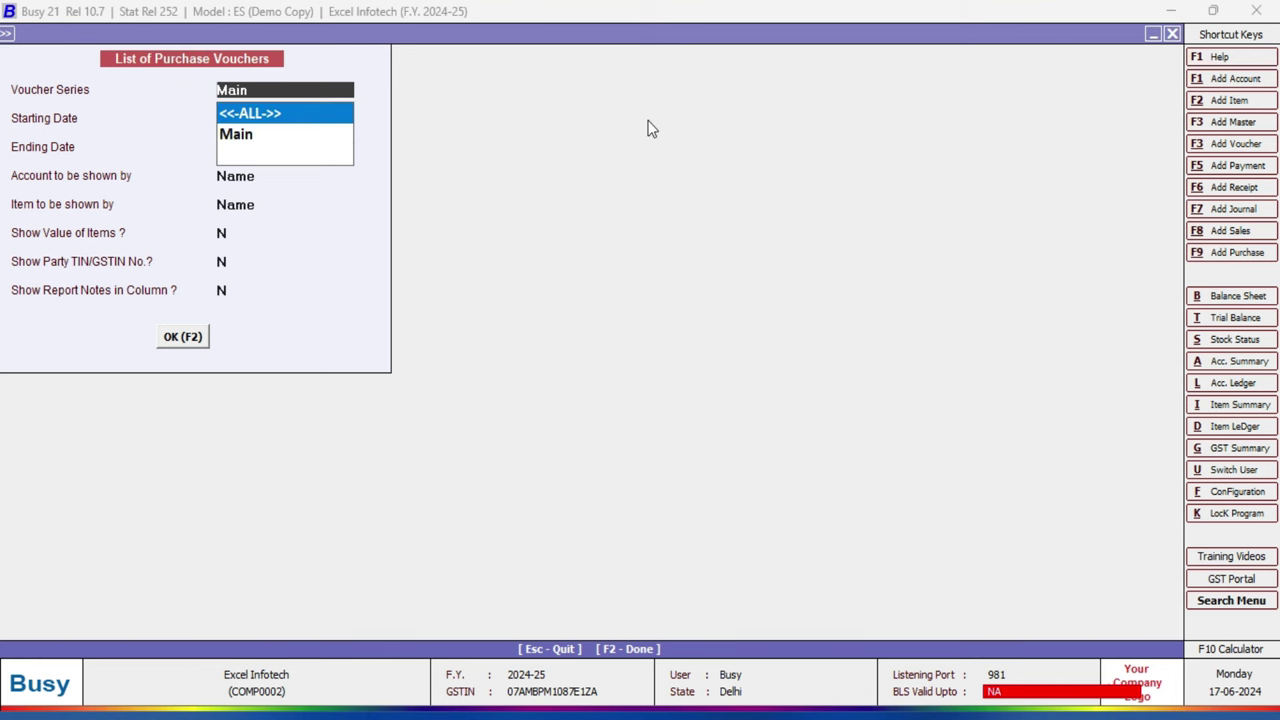
pyautogui.press('Return')
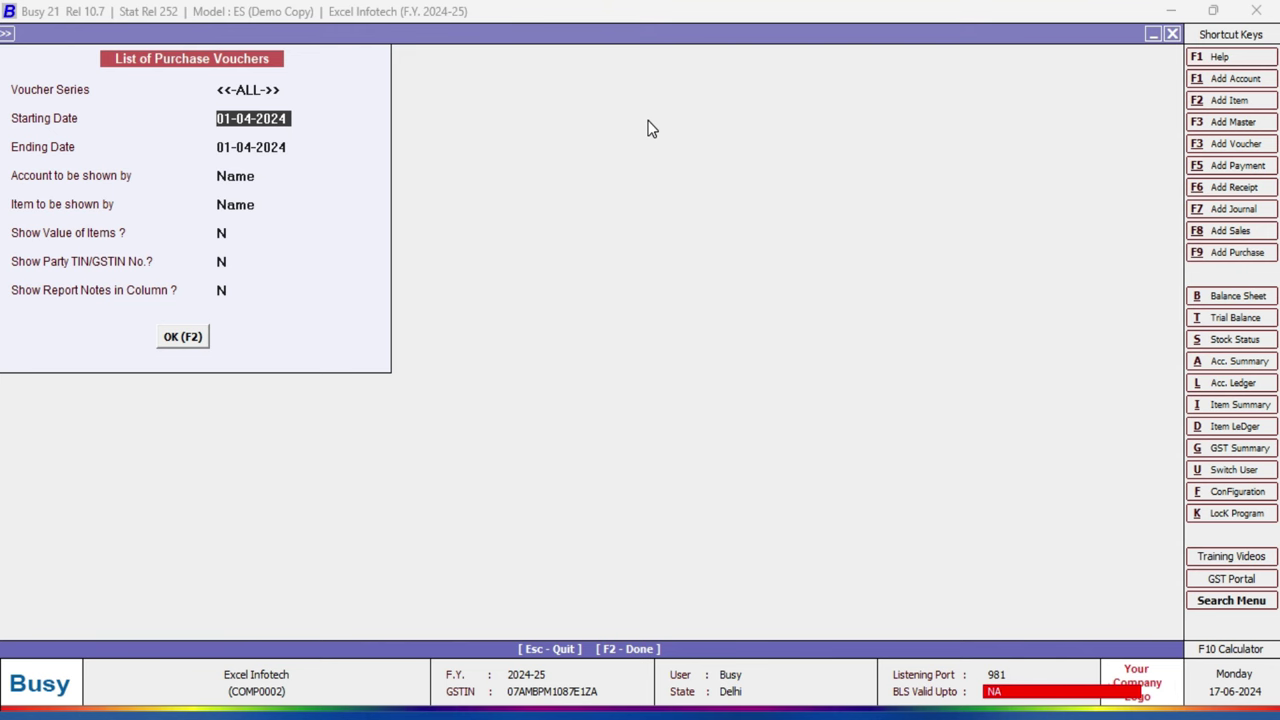
pyautogui.press('Return')
pyautogui.press('Return')
pyautogui.press('Return')
pyautogui.press('Return')
pyautogui.press('Return')
pyautogui.press('Return')
pyautogui.press('Return')
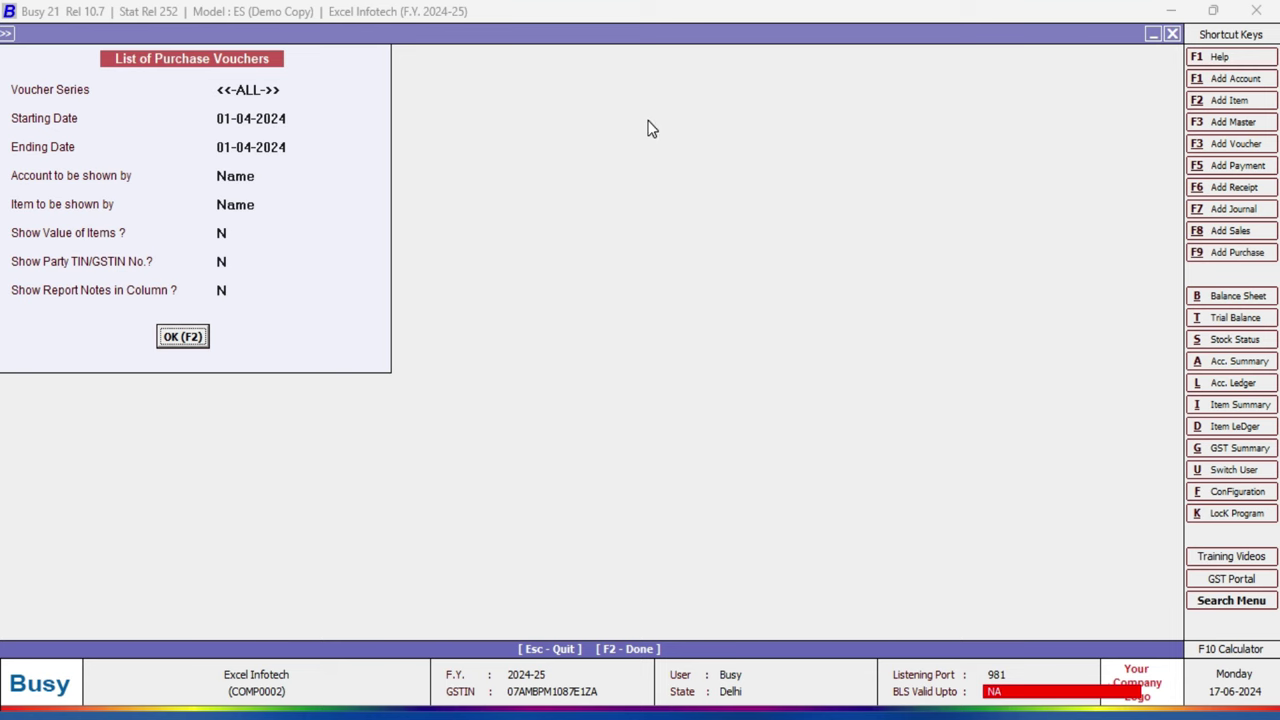
pyautogui.press('Return')
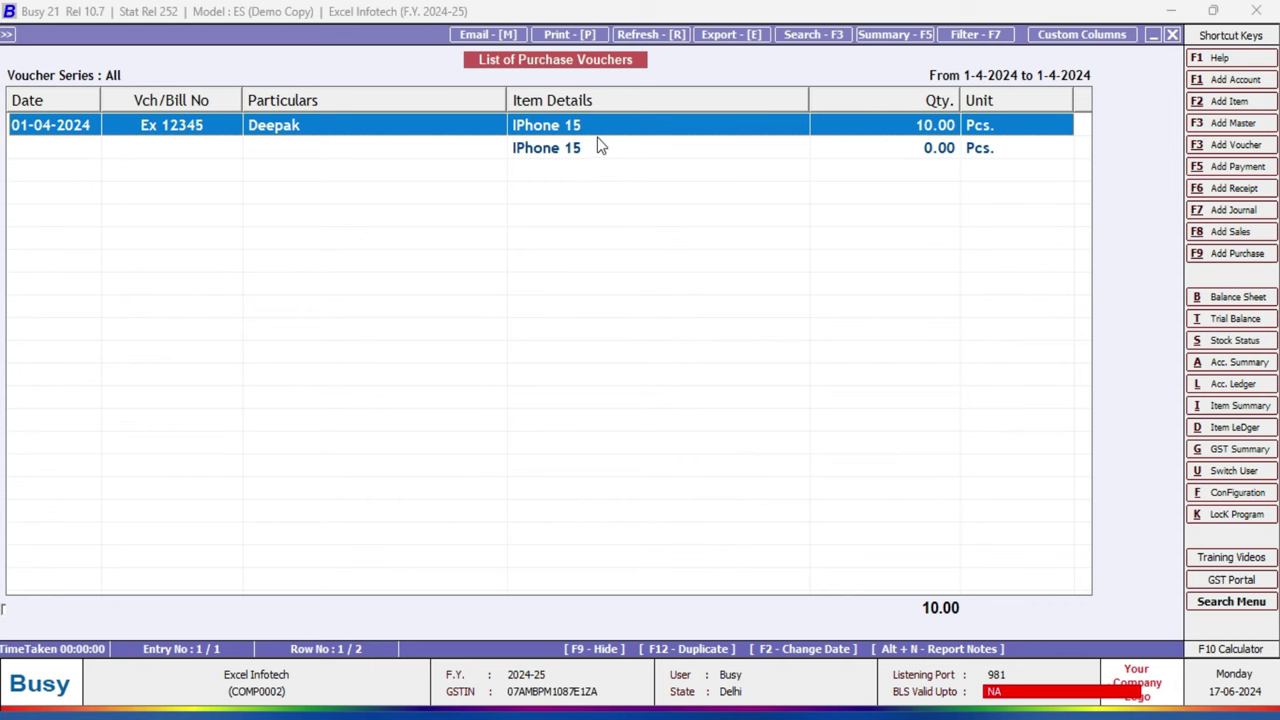
pyautogui.doubleClick(1010, 147)
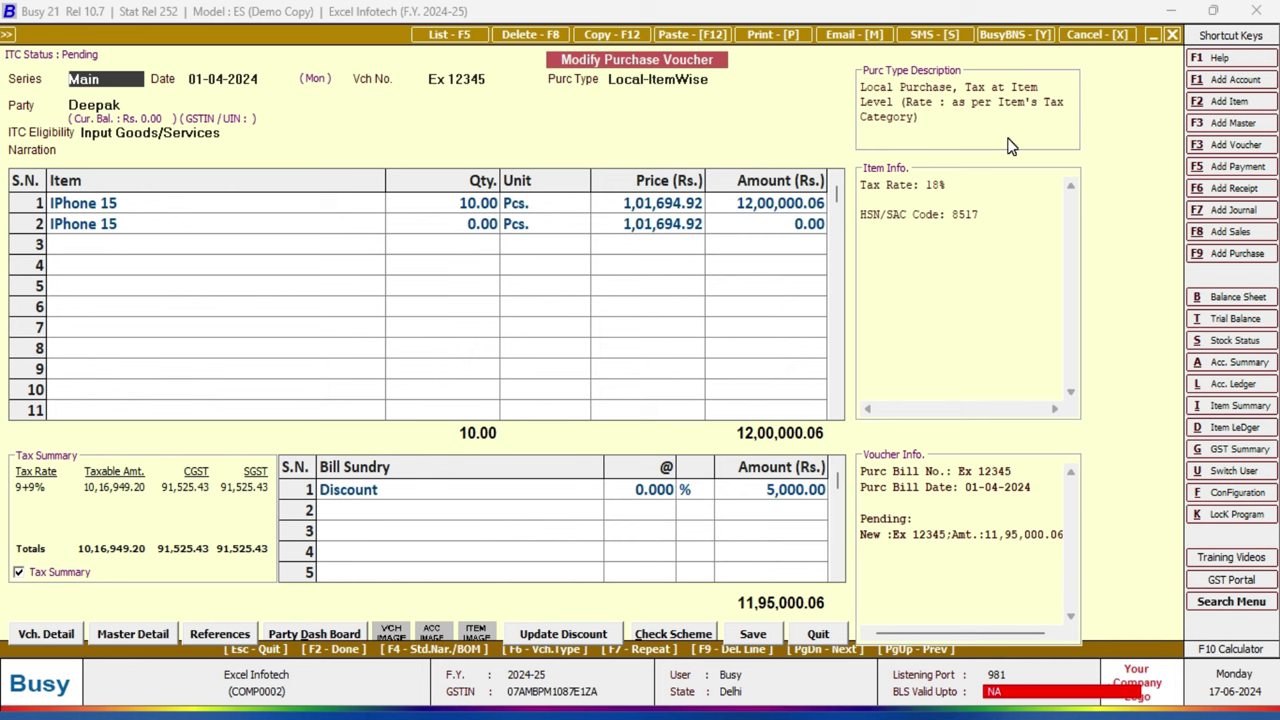
# Step: Preview voucher Ex 12345 as a Purchase Invoice in STANDARD format with 1 copy
pyautogui.hotkey('ctrl', 'p')
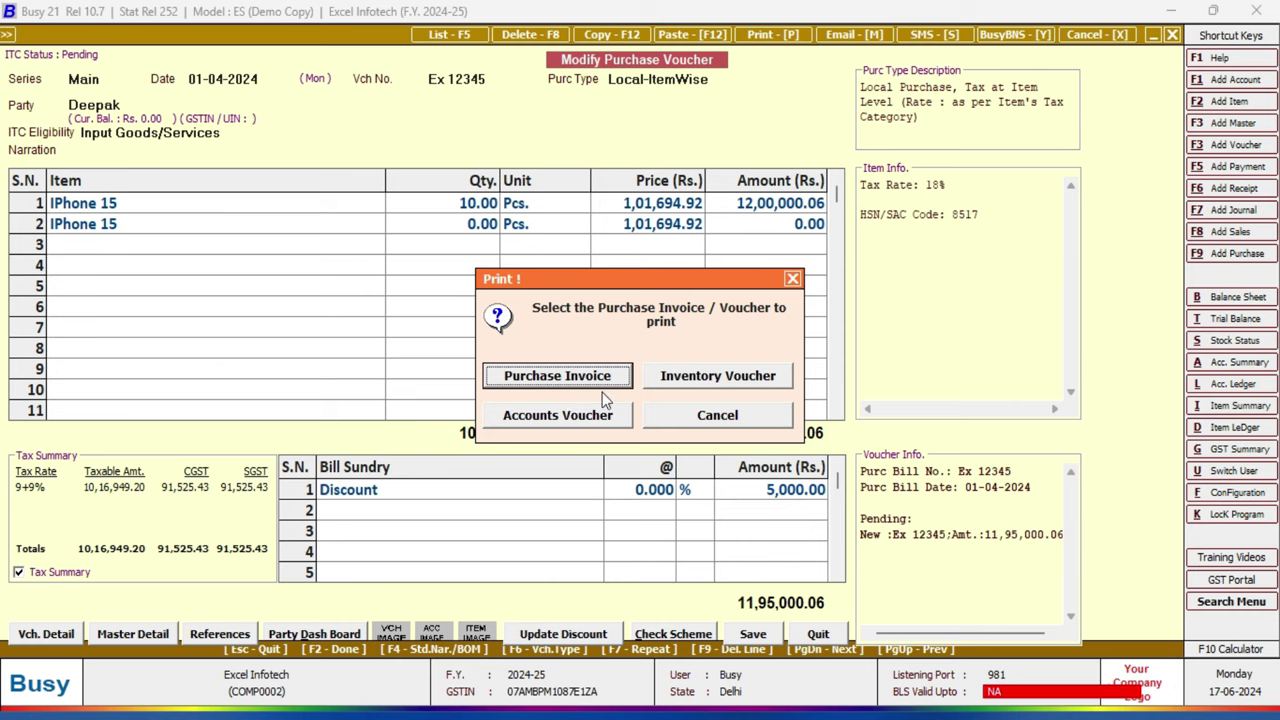
pyautogui.click(558, 380)
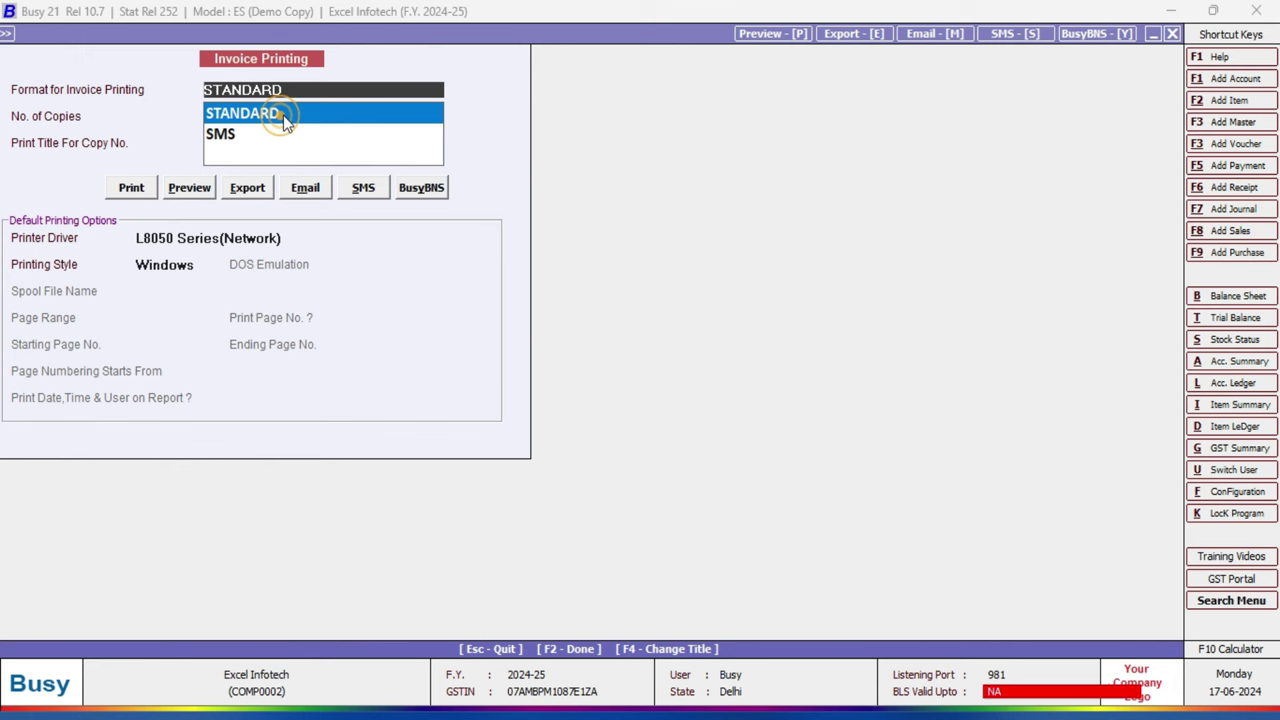
pyautogui.press('Return')
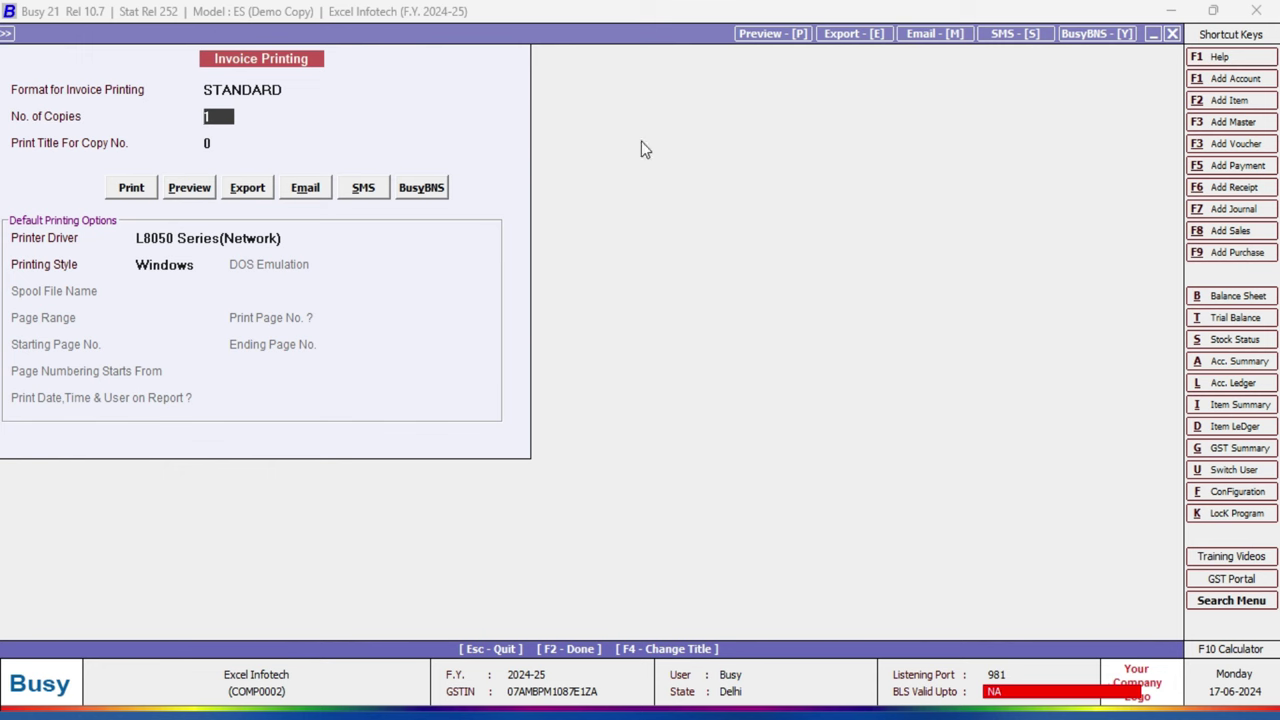
pyautogui.press('Return')
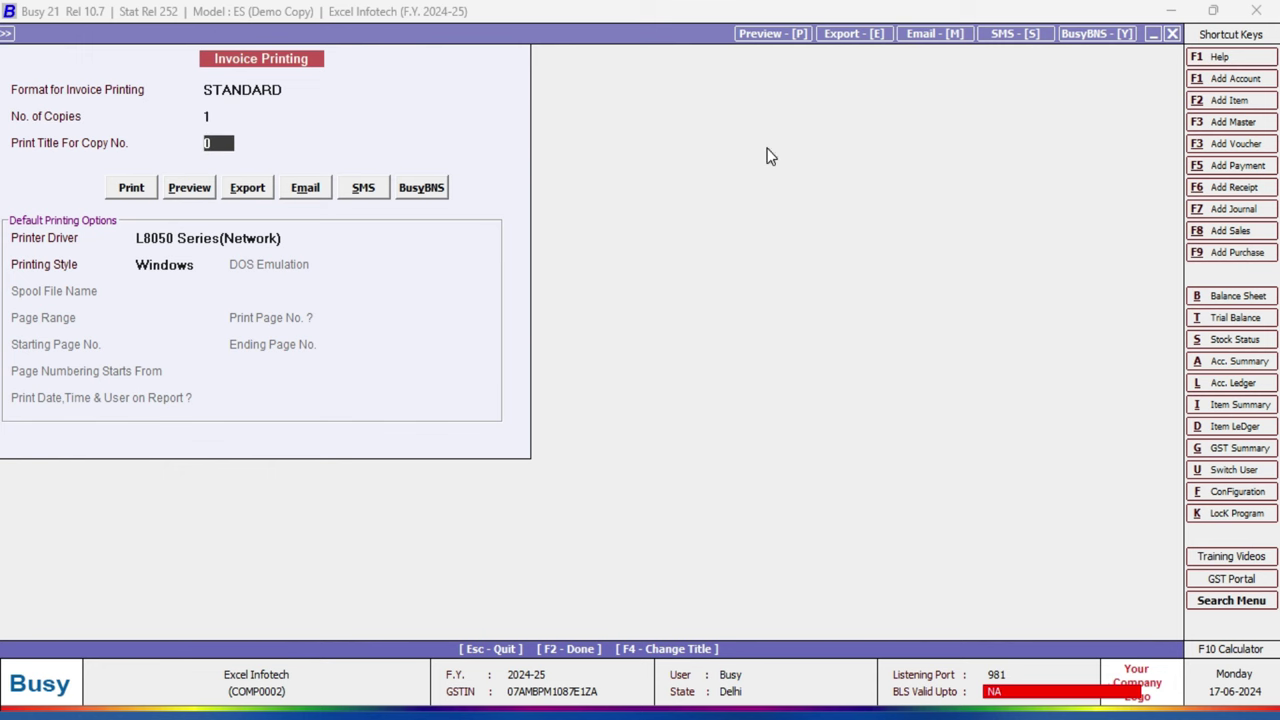
pyautogui.press('Return')
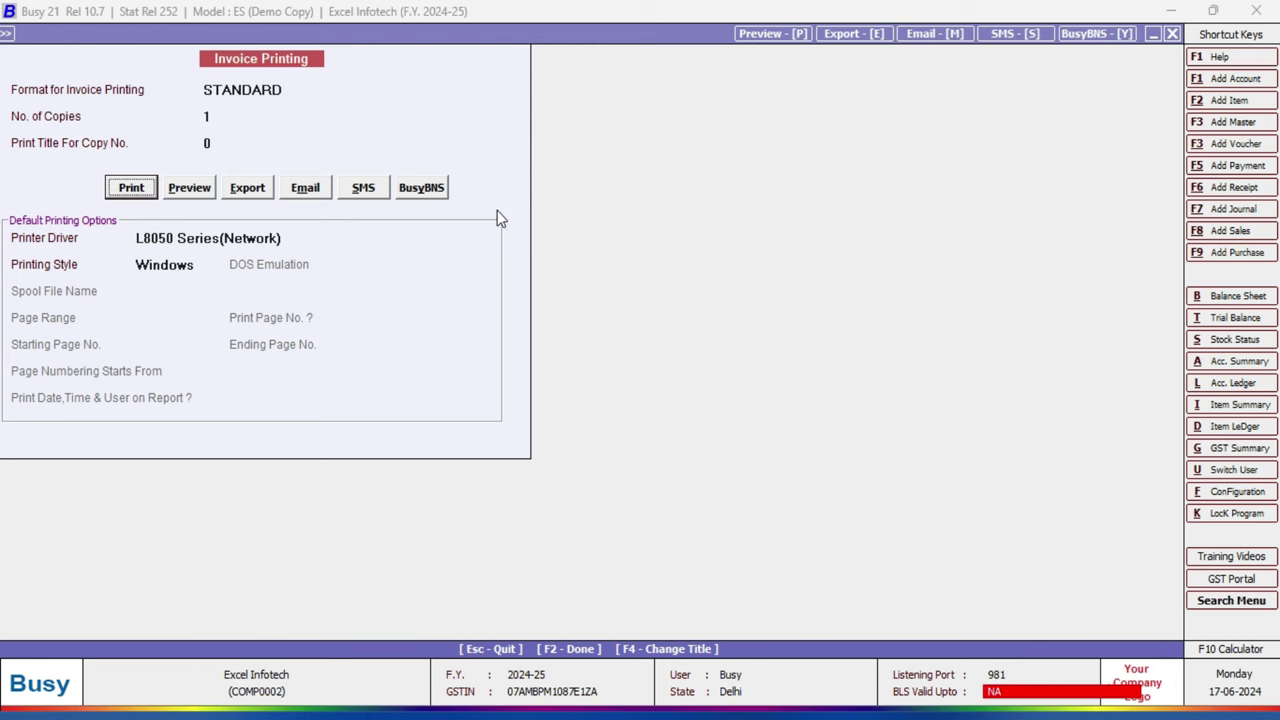
pyautogui.click(187, 190)
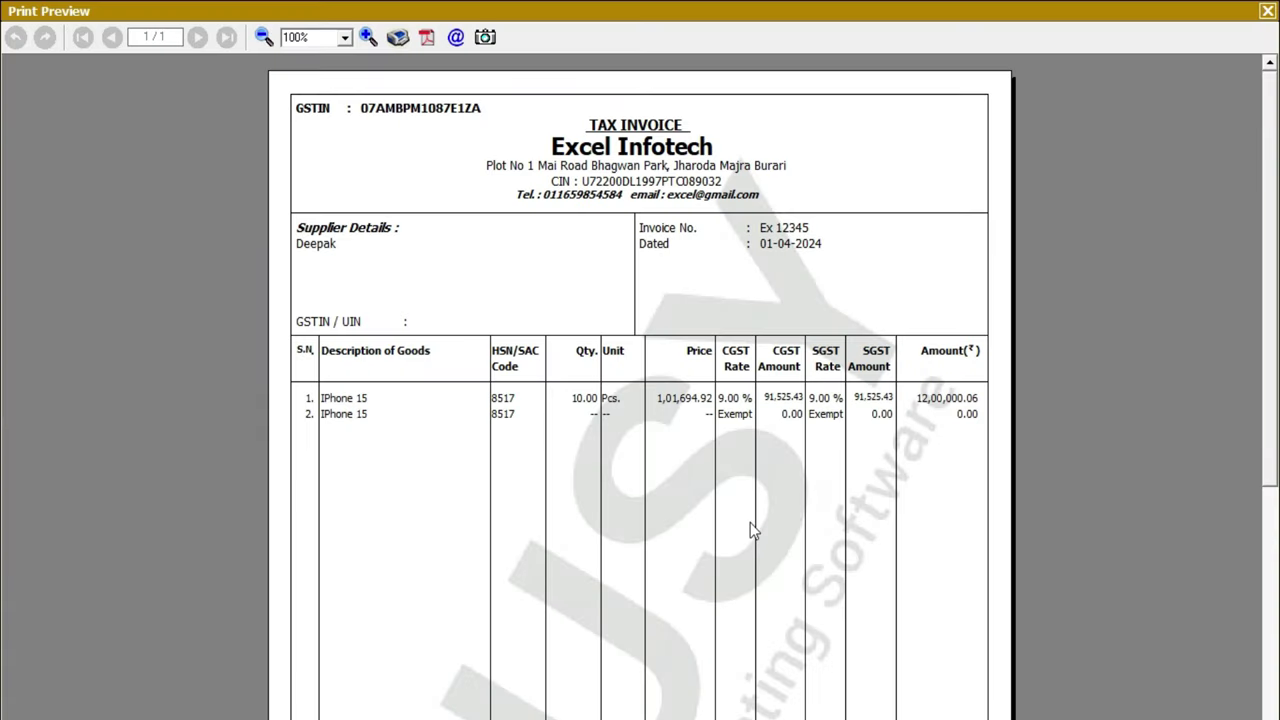
pyautogui.moveTo(1275, 125); pyautogui.dragTo(1219, 108)
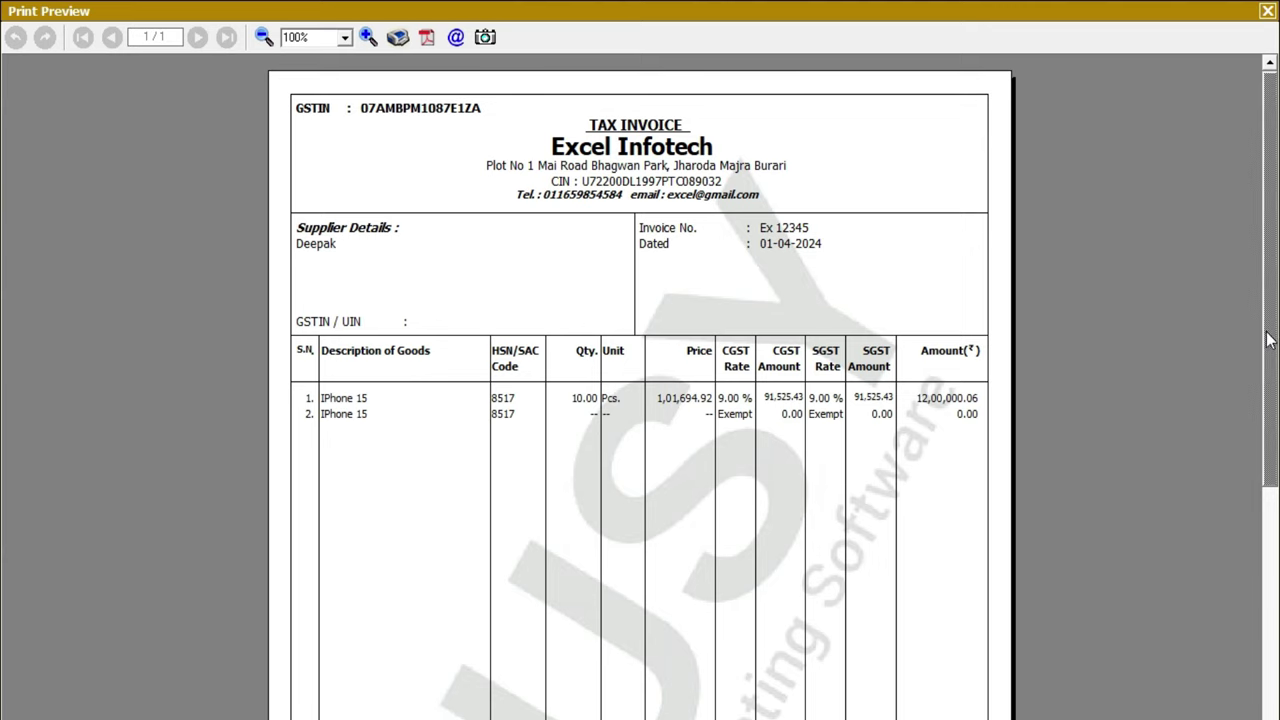
pyautogui.moveTo(1268, 342)
pyautogui.mouseDown()
pyautogui.moveTo(1263, 541)
pyautogui.moveTo(1266, 286)
pyautogui.moveTo(1241, 513)
pyautogui.moveTo(1240, 213)
pyautogui.mouseUp()
# Step: Close the invoice preview and leave the old voucher without saving changes
pyautogui.click(1267, 11)
pyautogui.press('Escape')
pyautogui.press('Return')
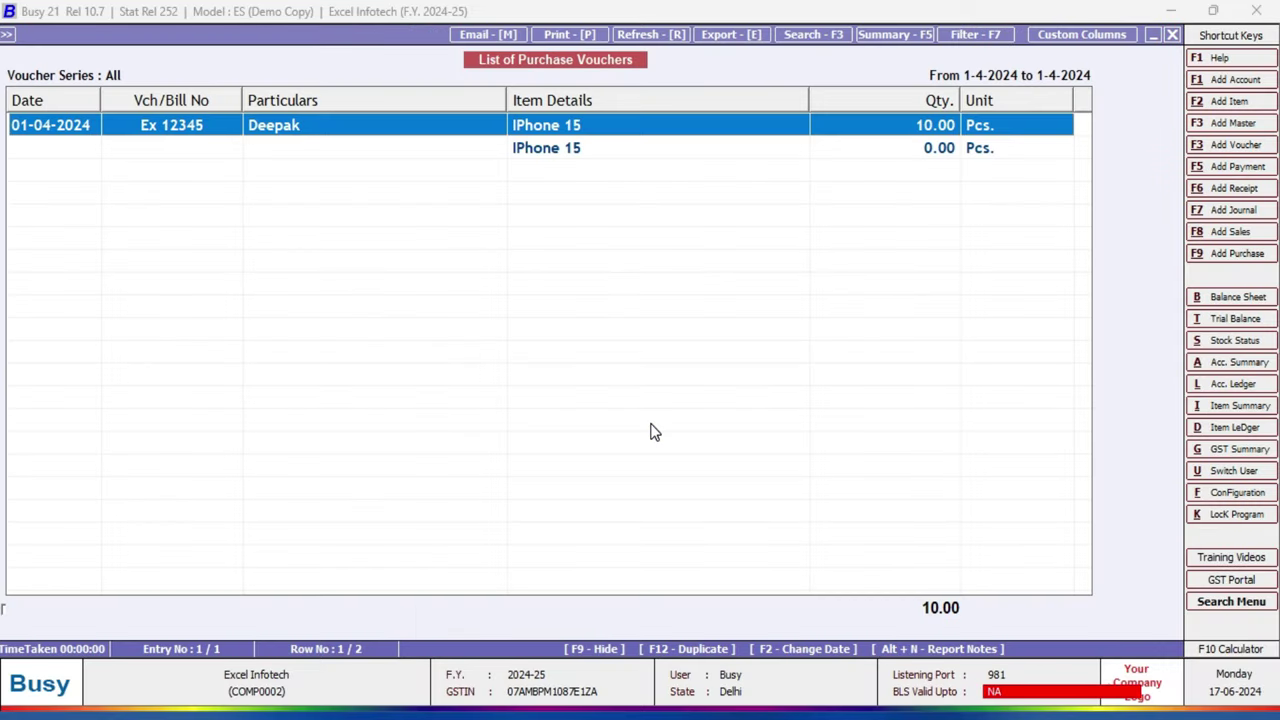
pyautogui.press('Escape')
pyautogui.press('Escape')
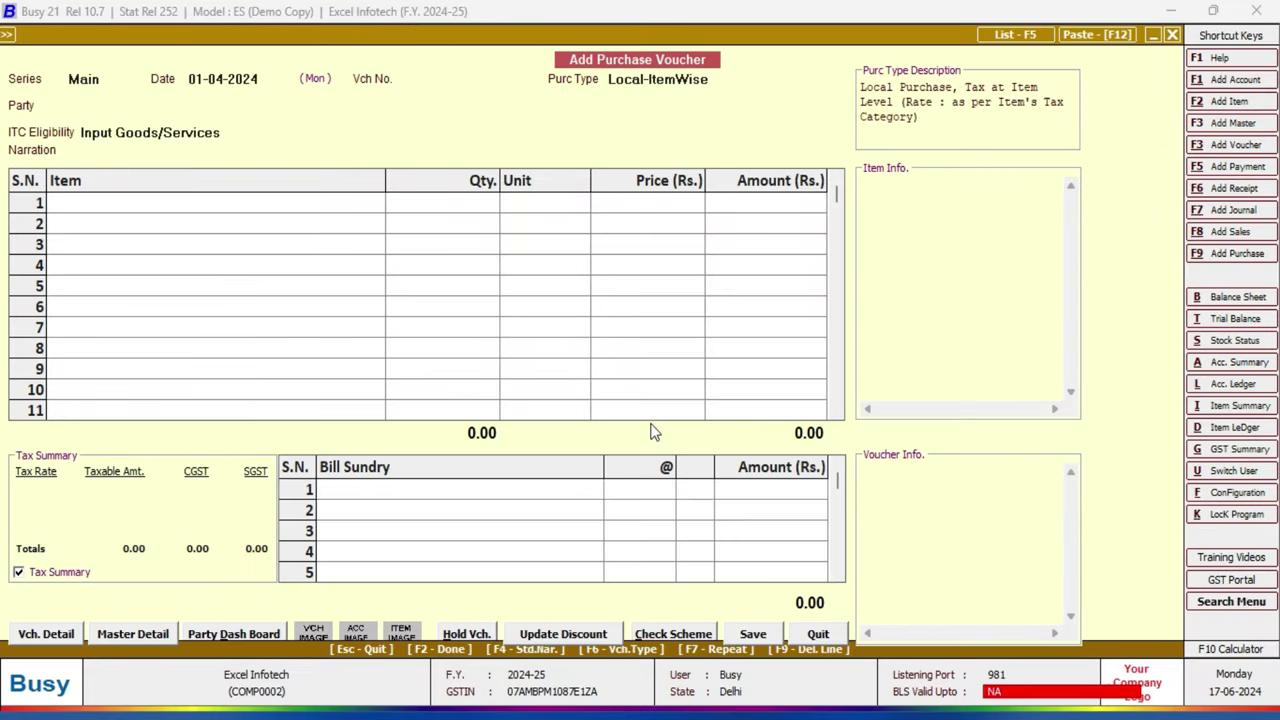
pyautogui.press('Escape')
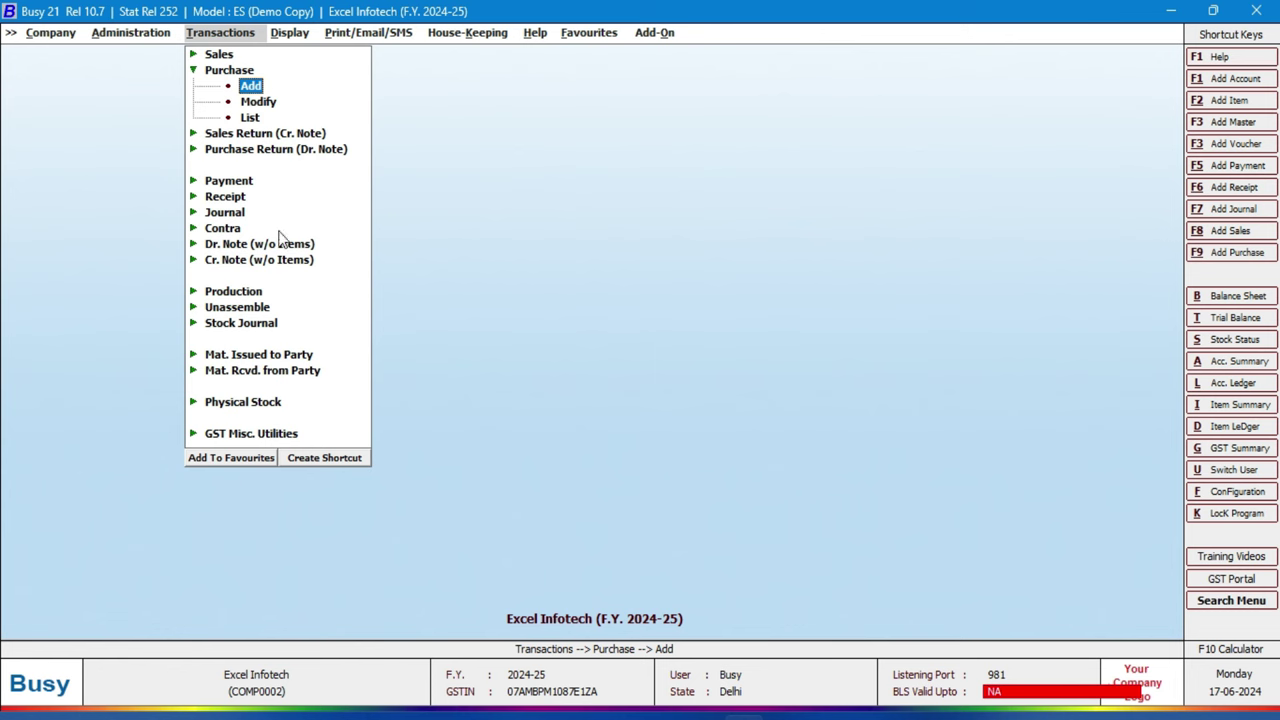
# Step: Add a purchase voucher dated 01-04-2024, number Exp 548574, purchase type Central-ItemWise
pyautogui.click(249, 86)
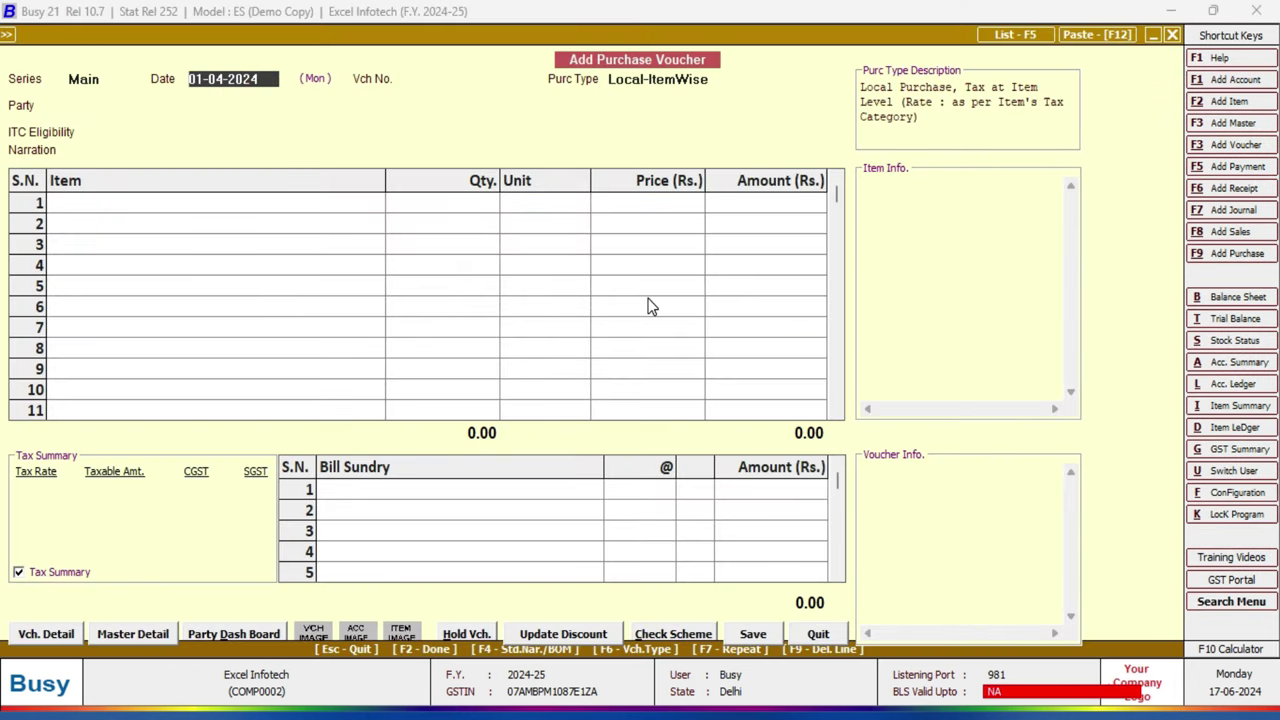
pyautogui.press('Return')
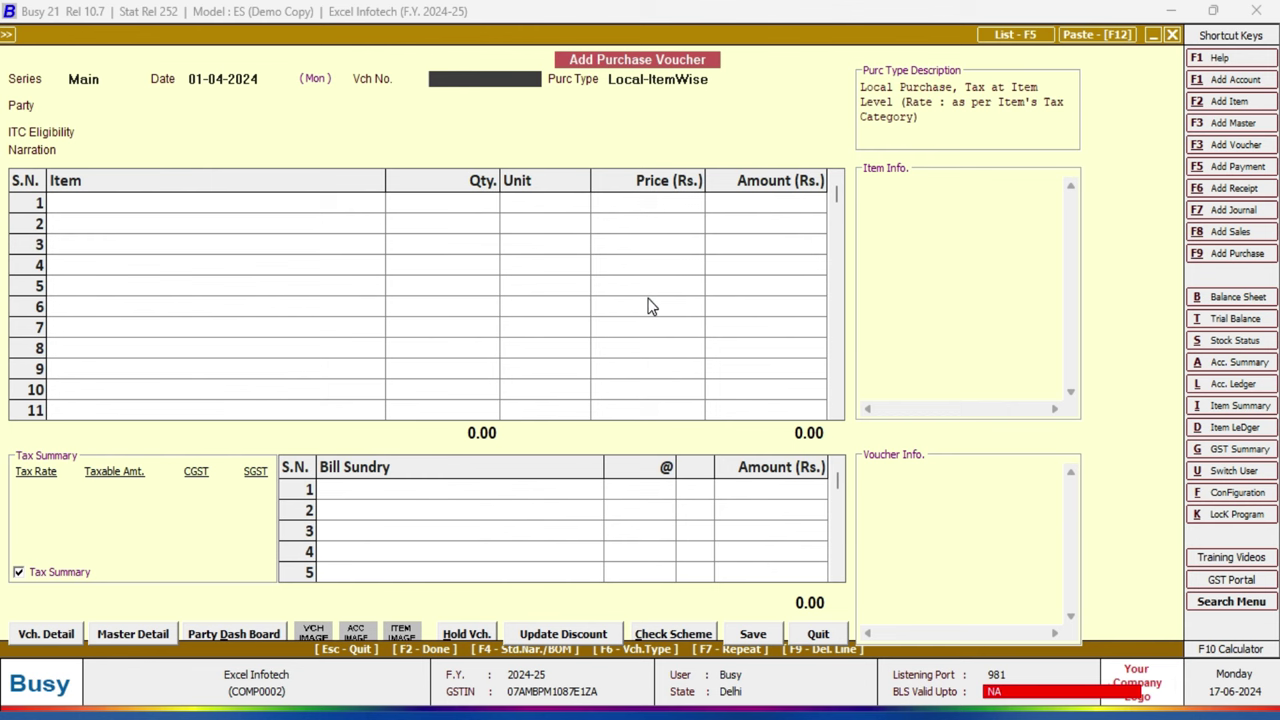
pyautogui.write('Exp 548574')
pyautogui.press('Return')
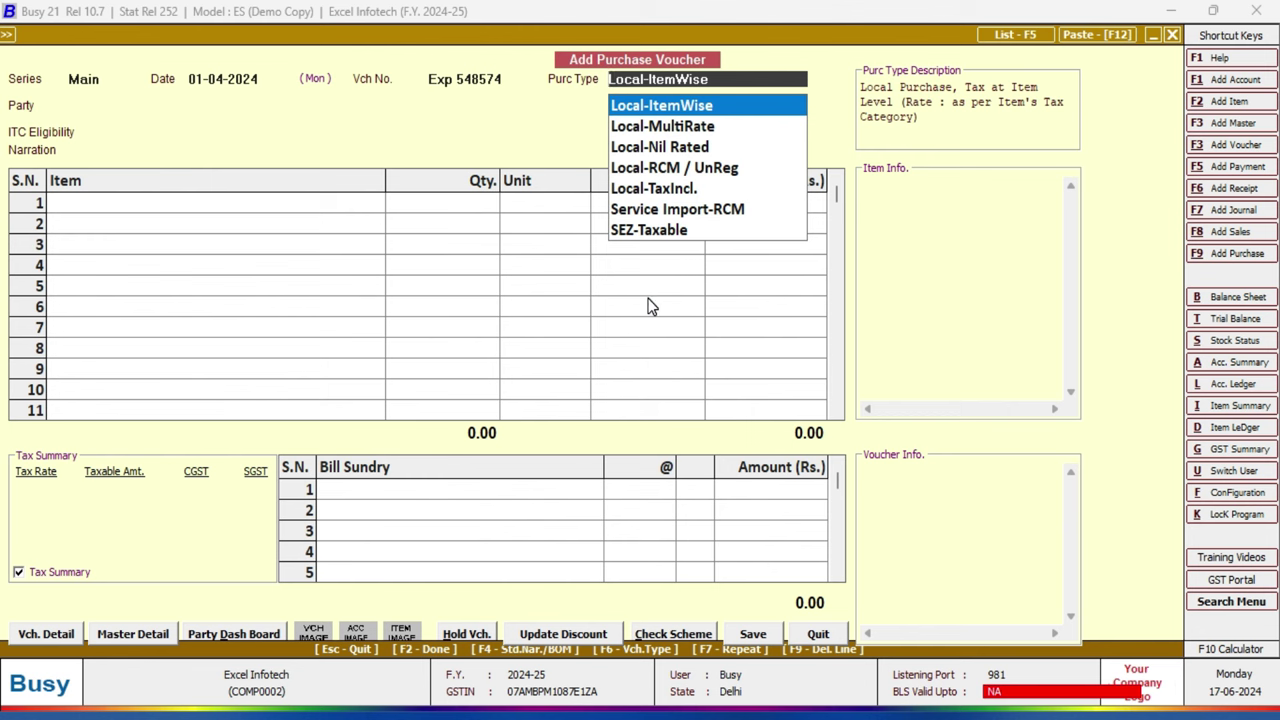
pyautogui.write('c')
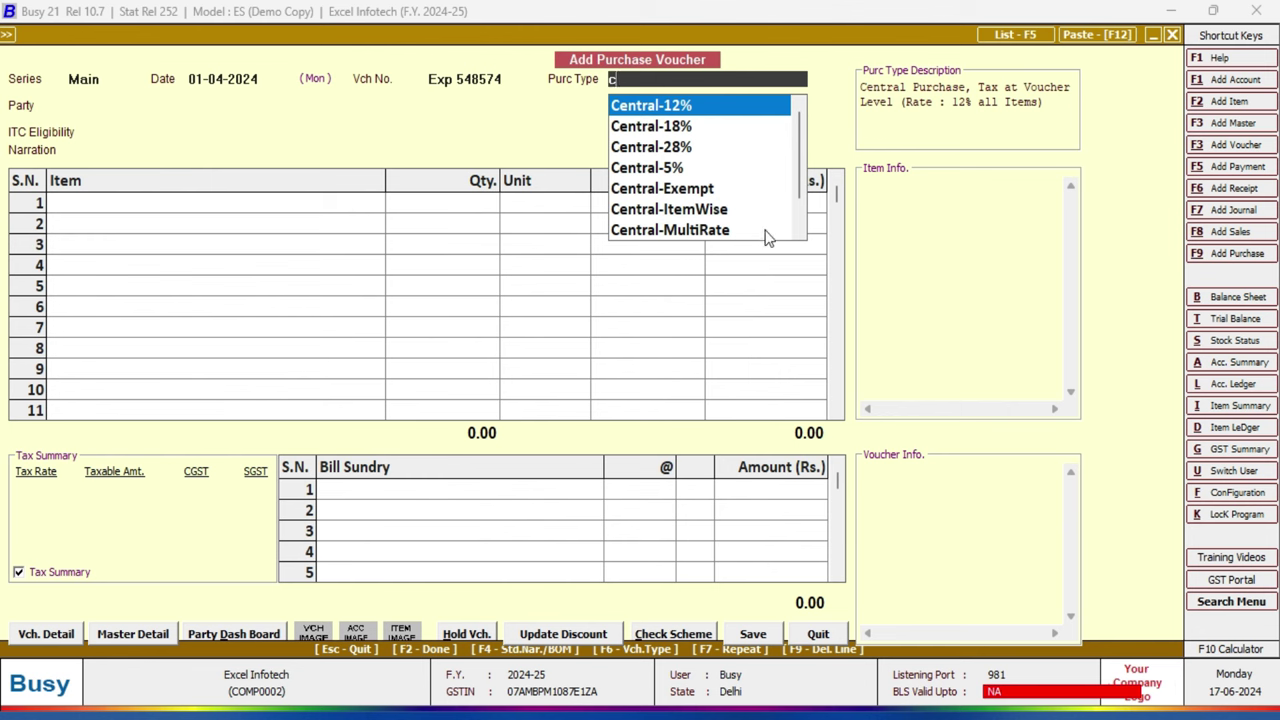
pyautogui.click(671, 213)
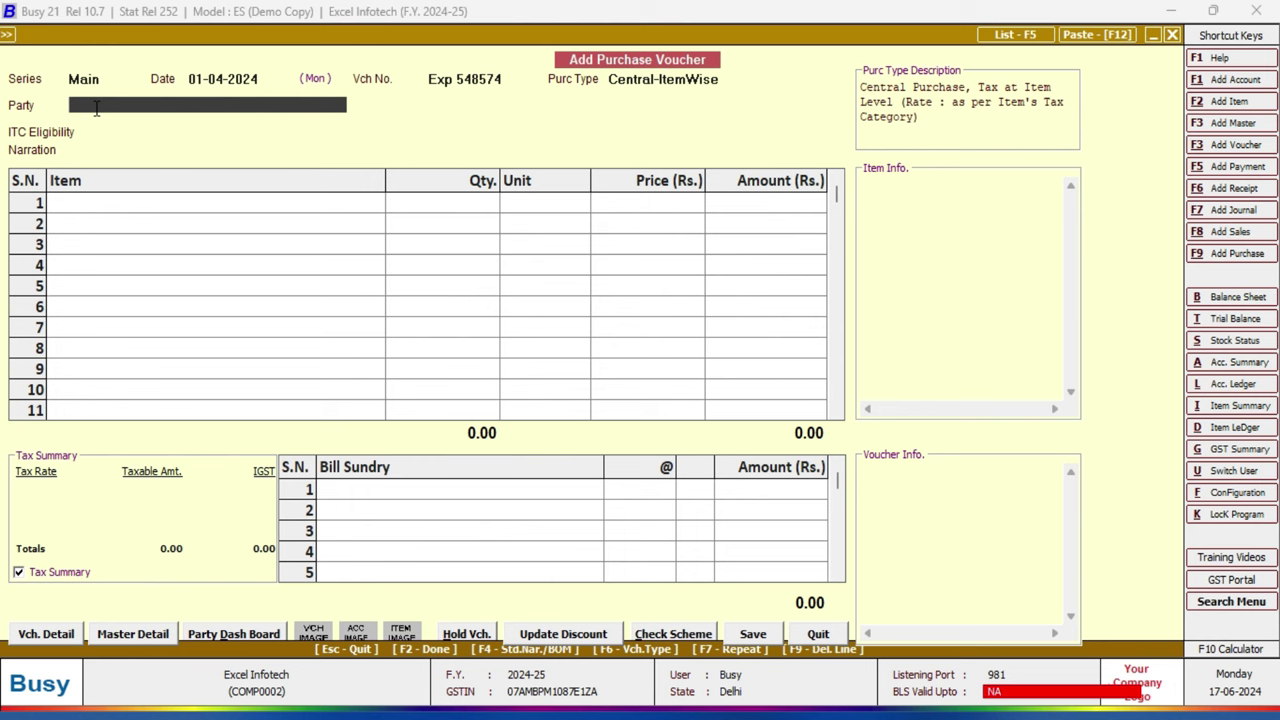
pyautogui.press('F3')
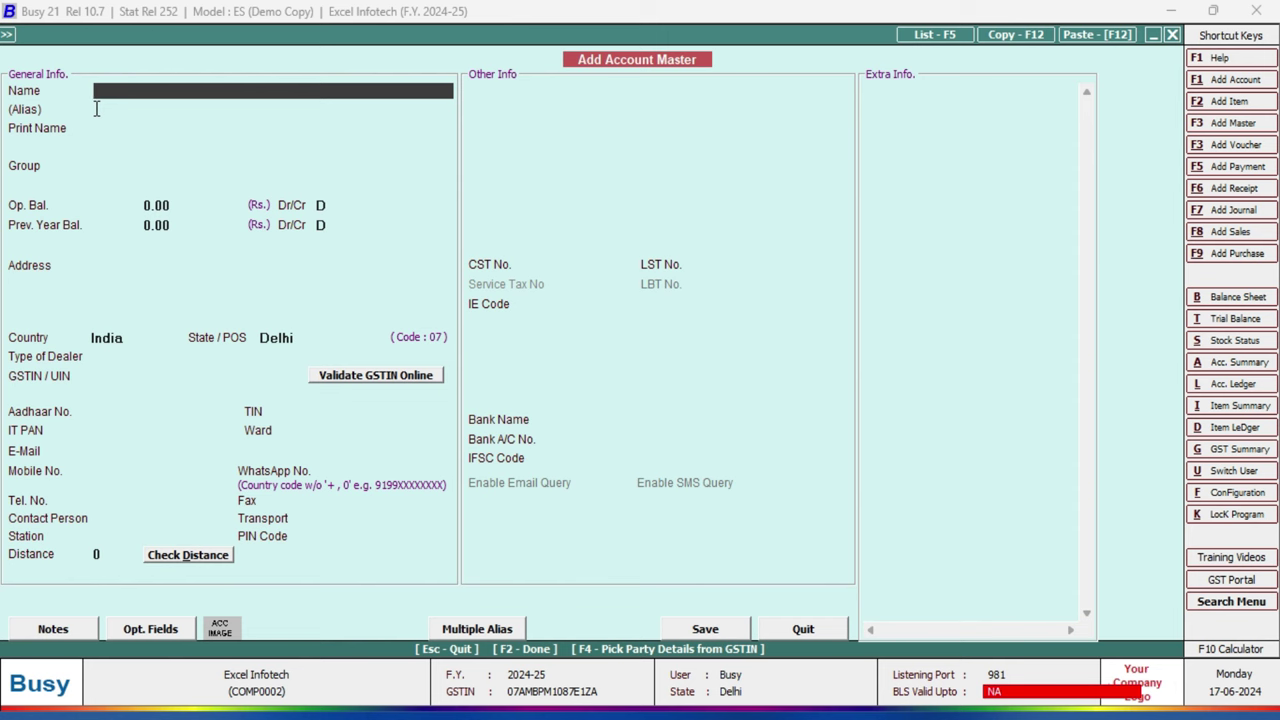
pyautogui.write('Aditya')
pyautogui.write(' Cr')
pyautogui.write('o')
pyautogui.write('.')
pyautogui.press('Return')
pyautogui.press('Return')
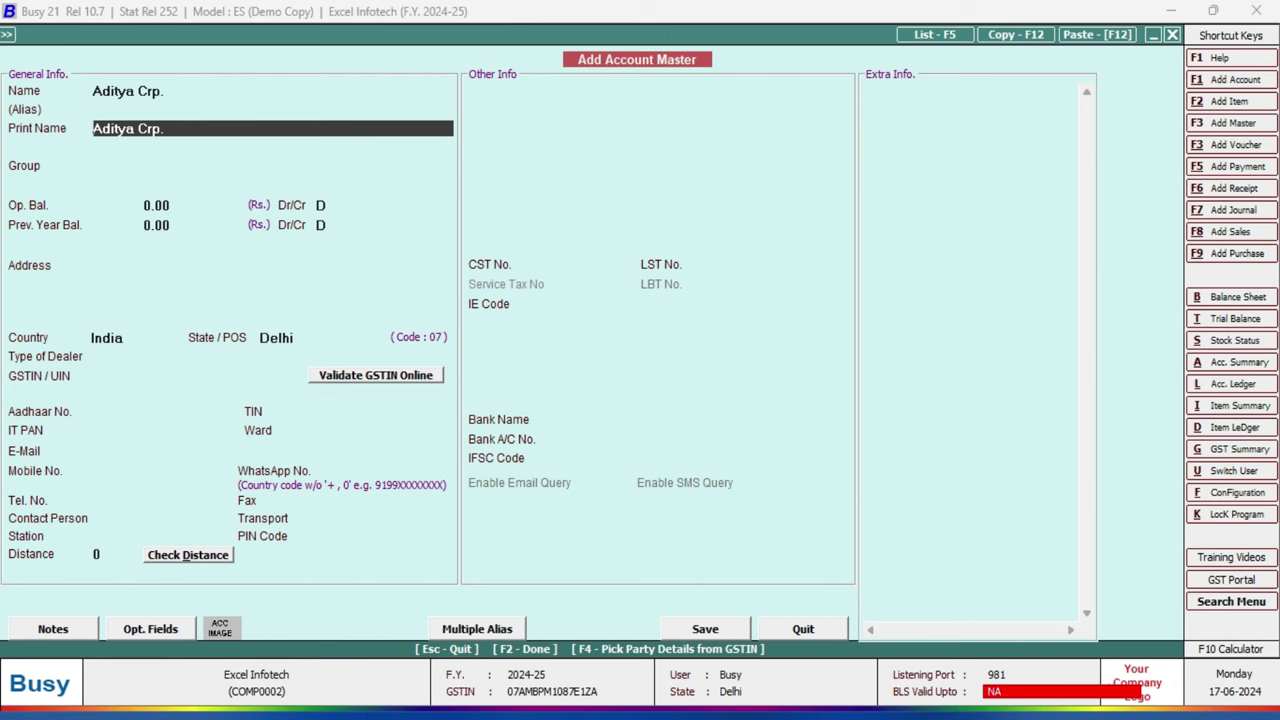
pyautogui.press('Return')
pyautogui.press('space')
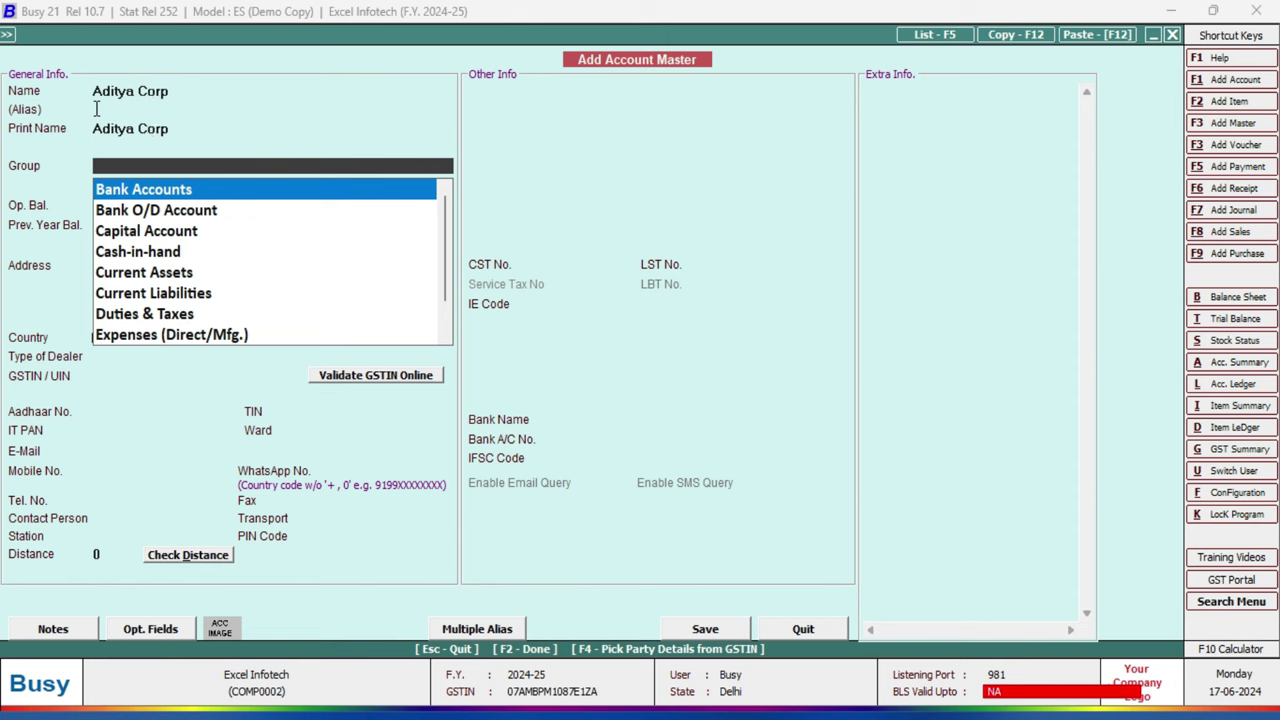
# Step: Put the account under Sundry Creditors with zero opening and previous-year balances
pyautogui.write('Sun')
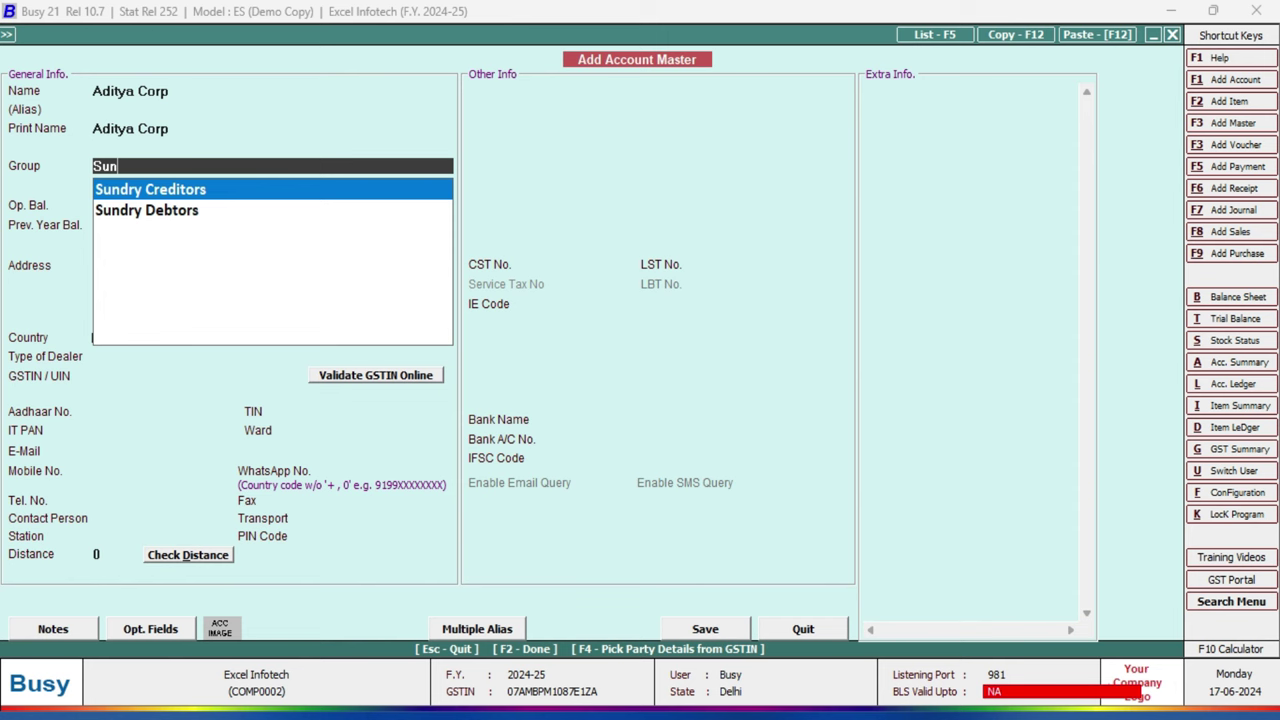
pyautogui.press('Return')
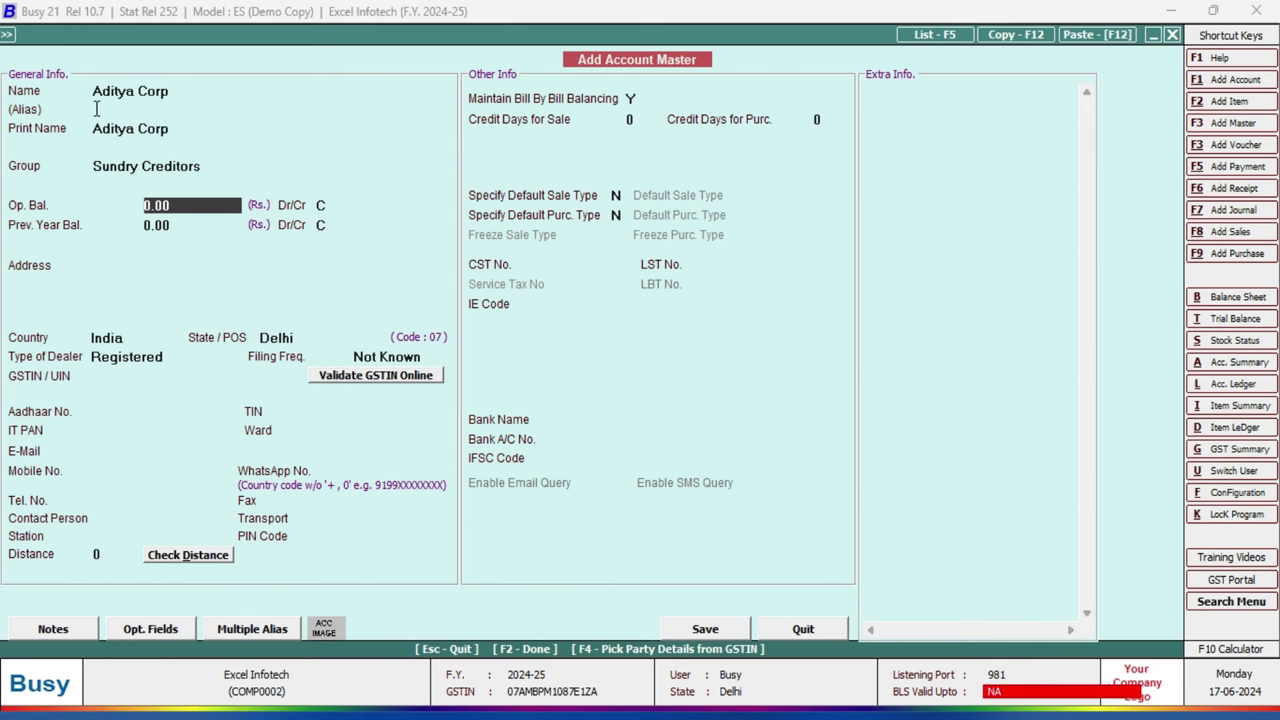
pyautogui.press('Return')
pyautogui.press('Return')
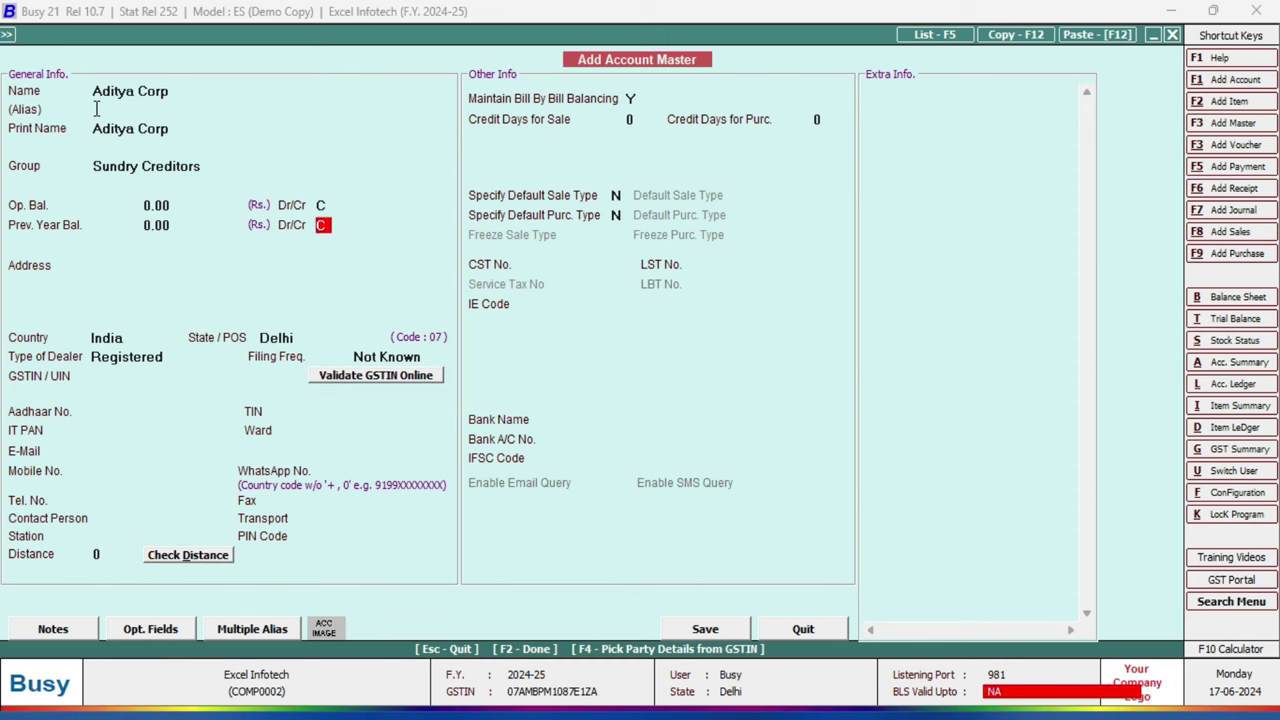
pyautogui.press('Return')
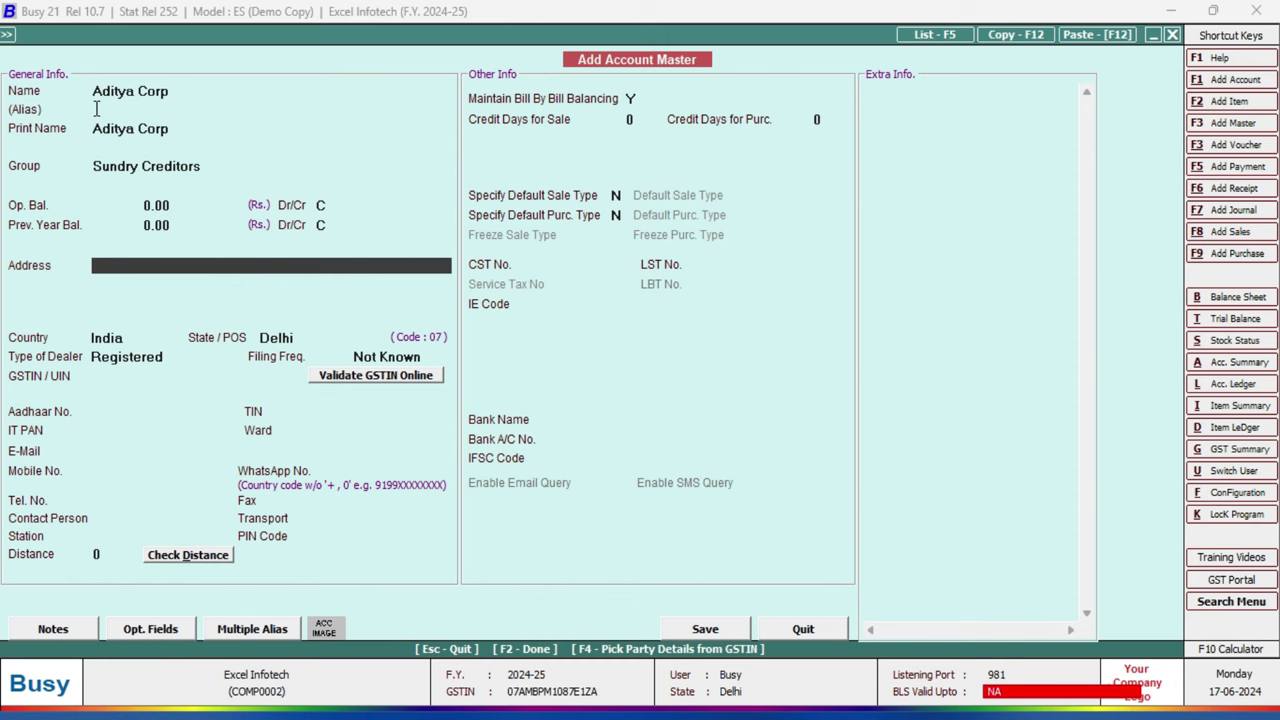
# Step: Fill in the supplier's address, keep India as country, and set the state to Goa
pyautogui.press('Return')
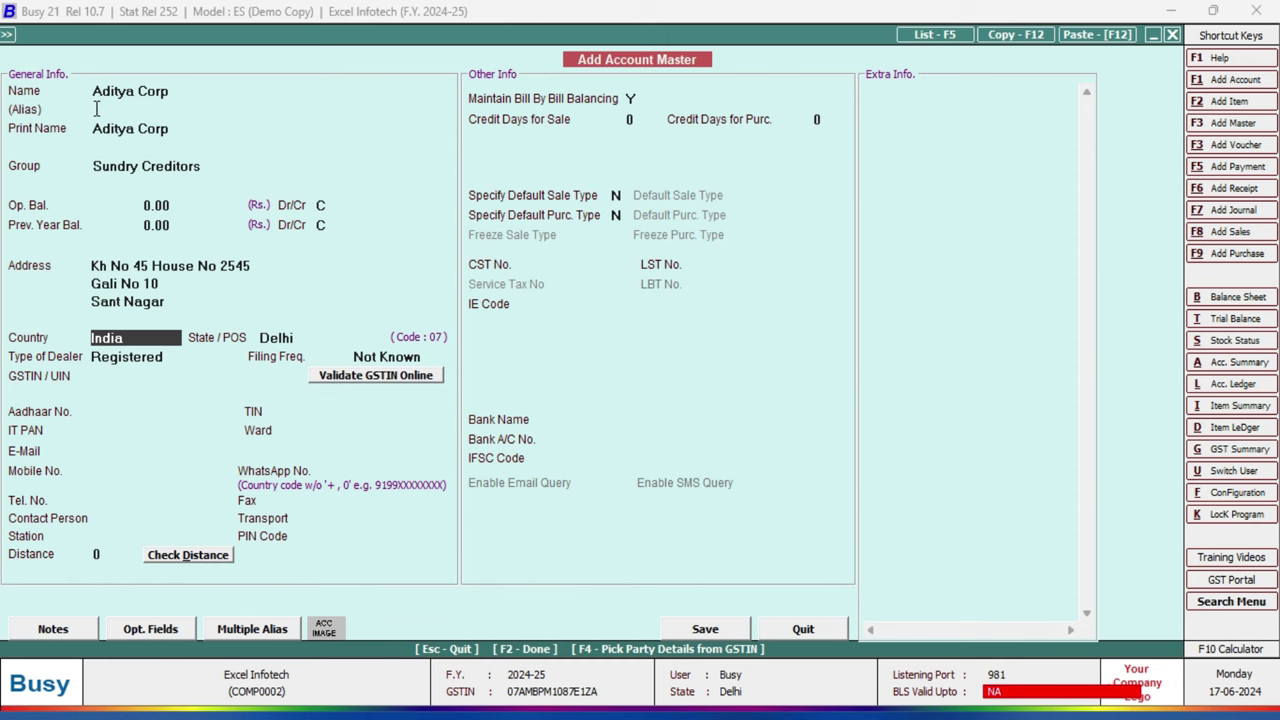
pyautogui.press('Return')
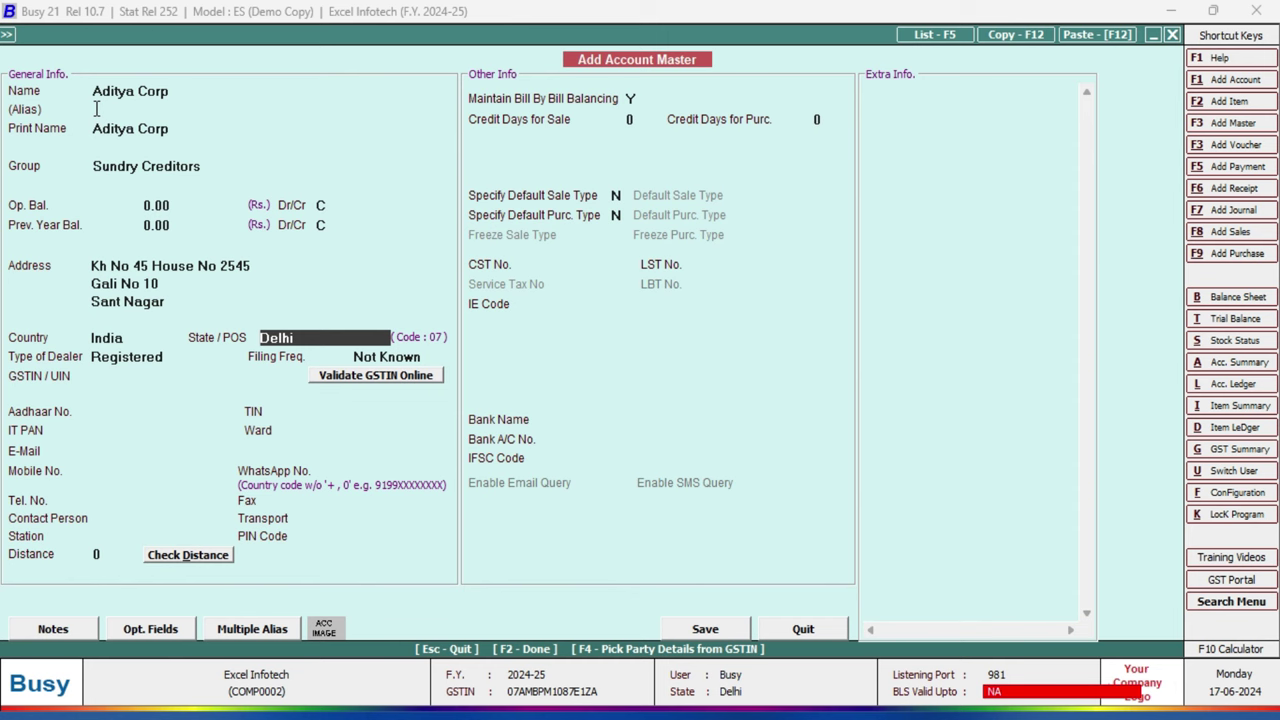
pyautogui.write('g')
pyautogui.press('Return')
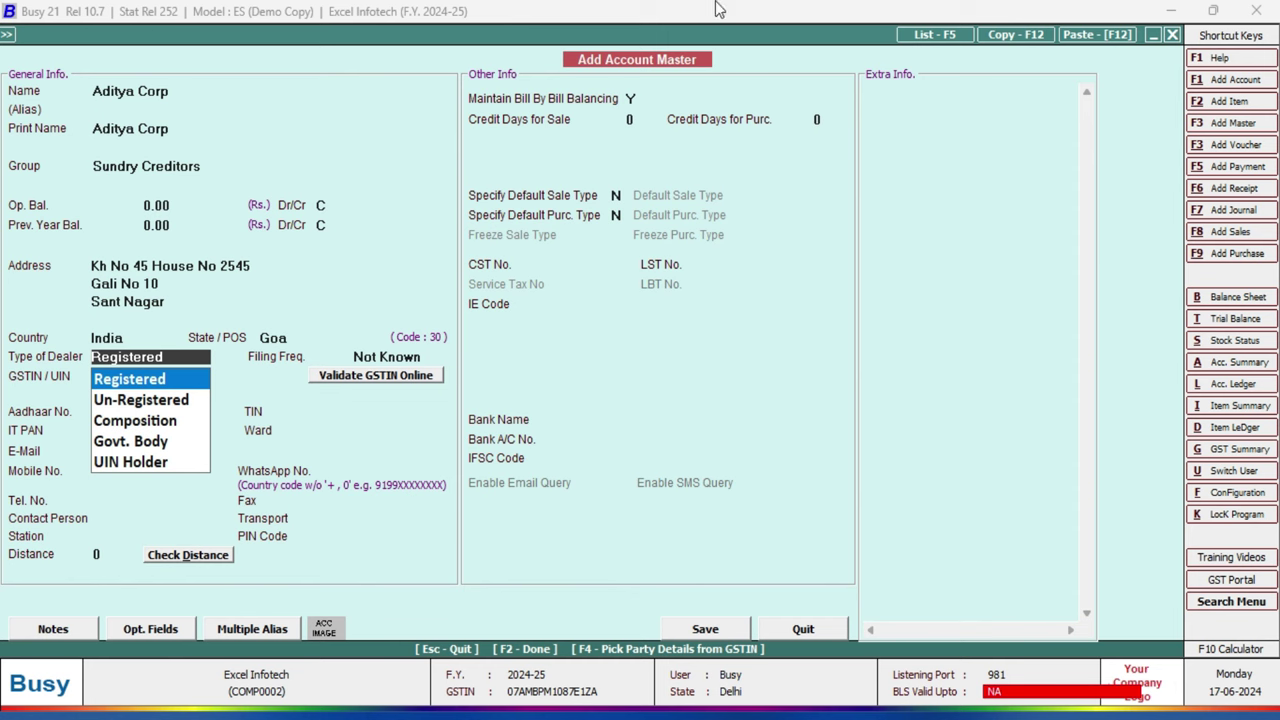
pyautogui.click(417, 332)
# Step: Keep dealer type Registered and filing frequency Not Known
pyautogui.press('Return')
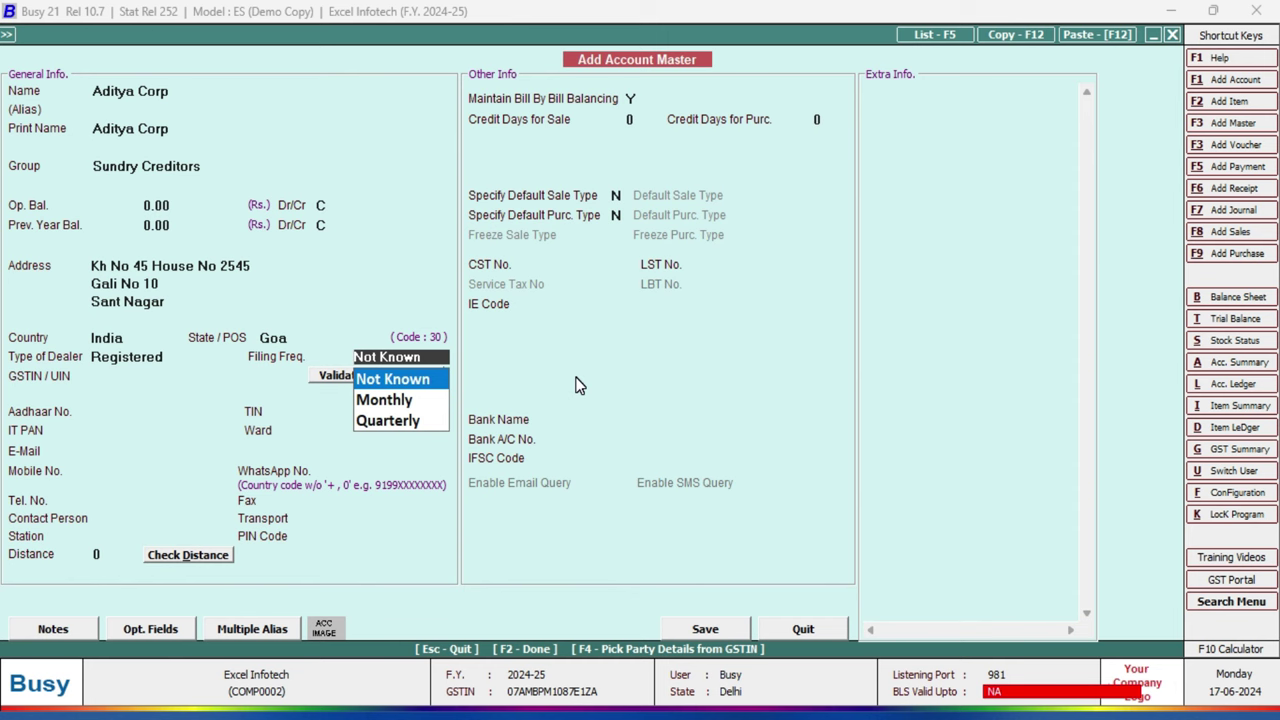
pyautogui.press('Down')
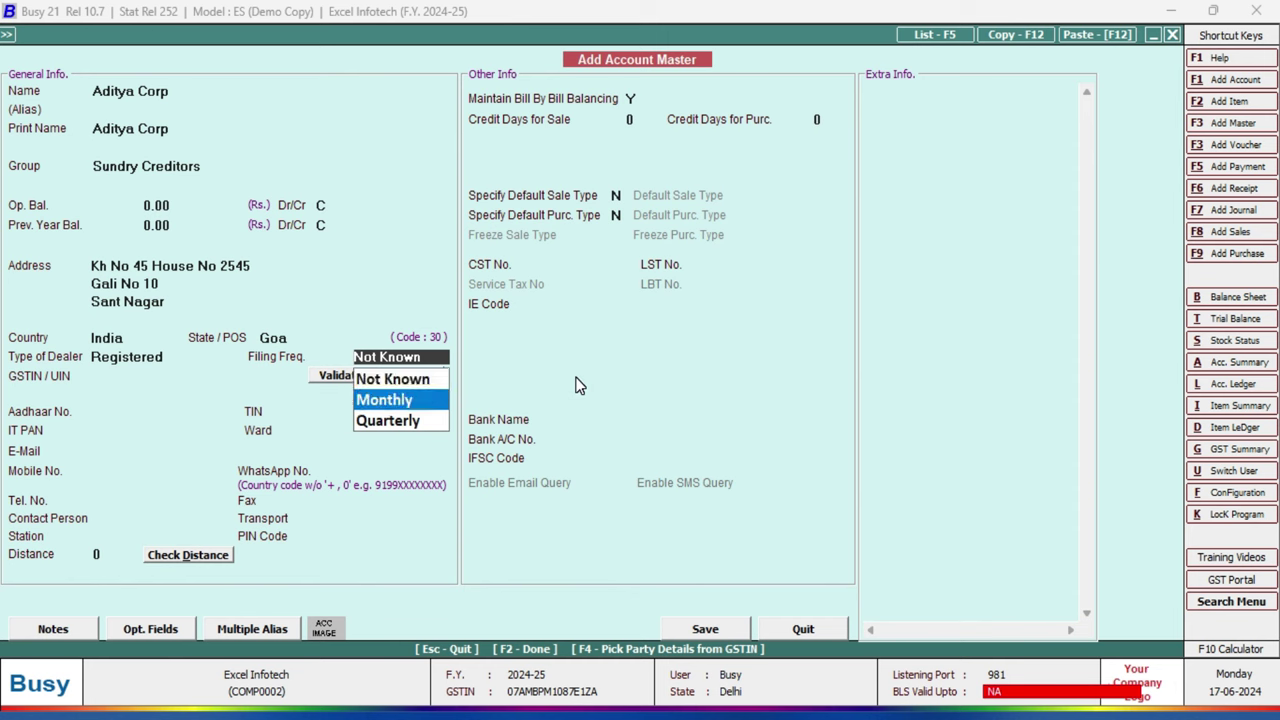
pyautogui.press('Up')
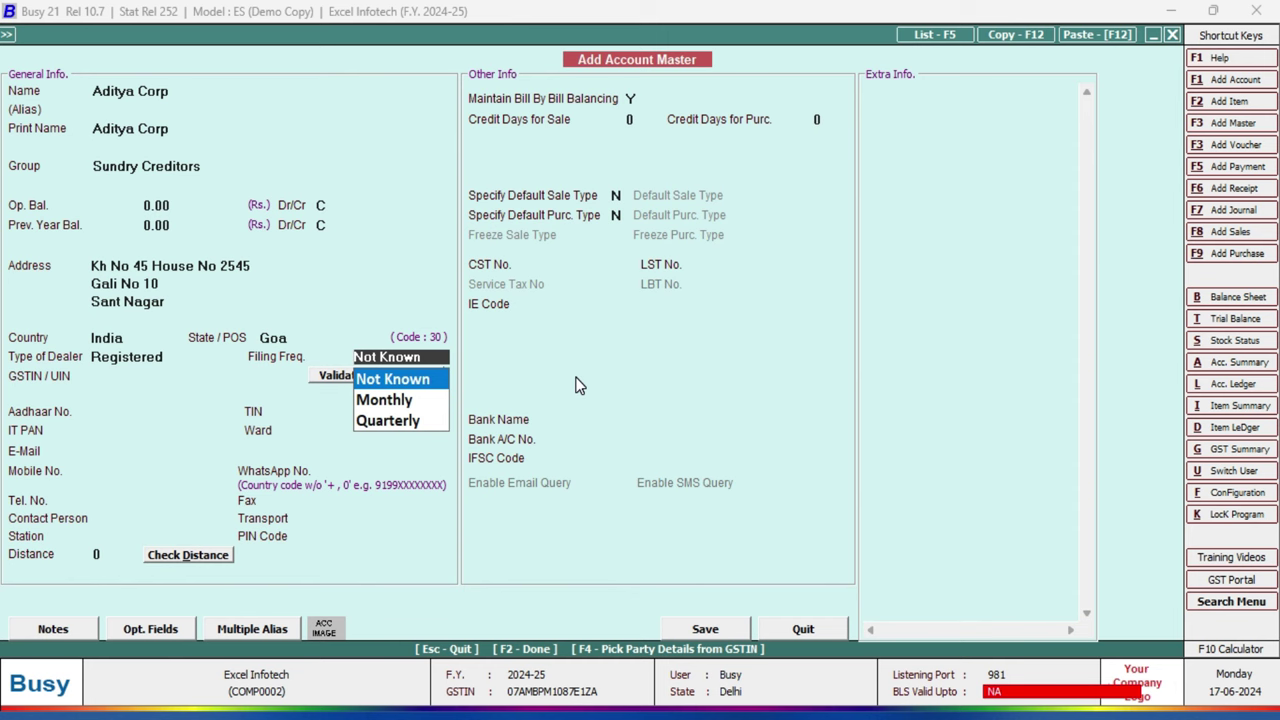
pyautogui.press('Return')
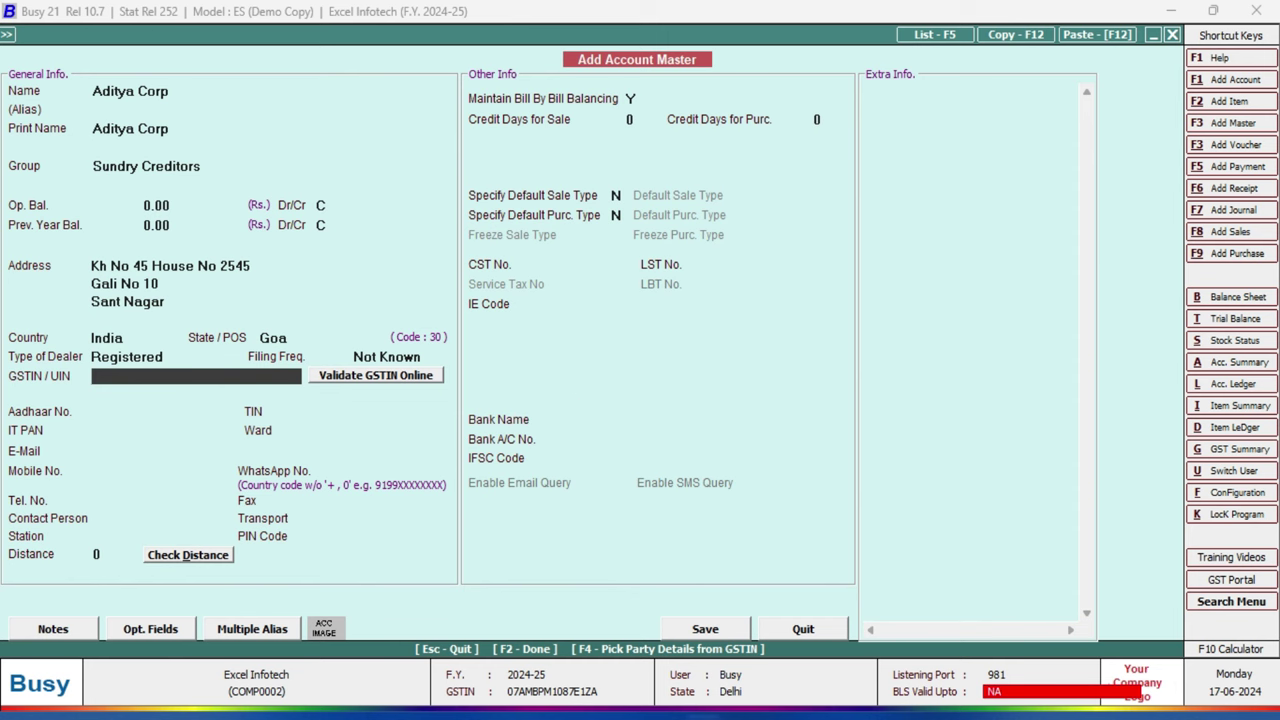
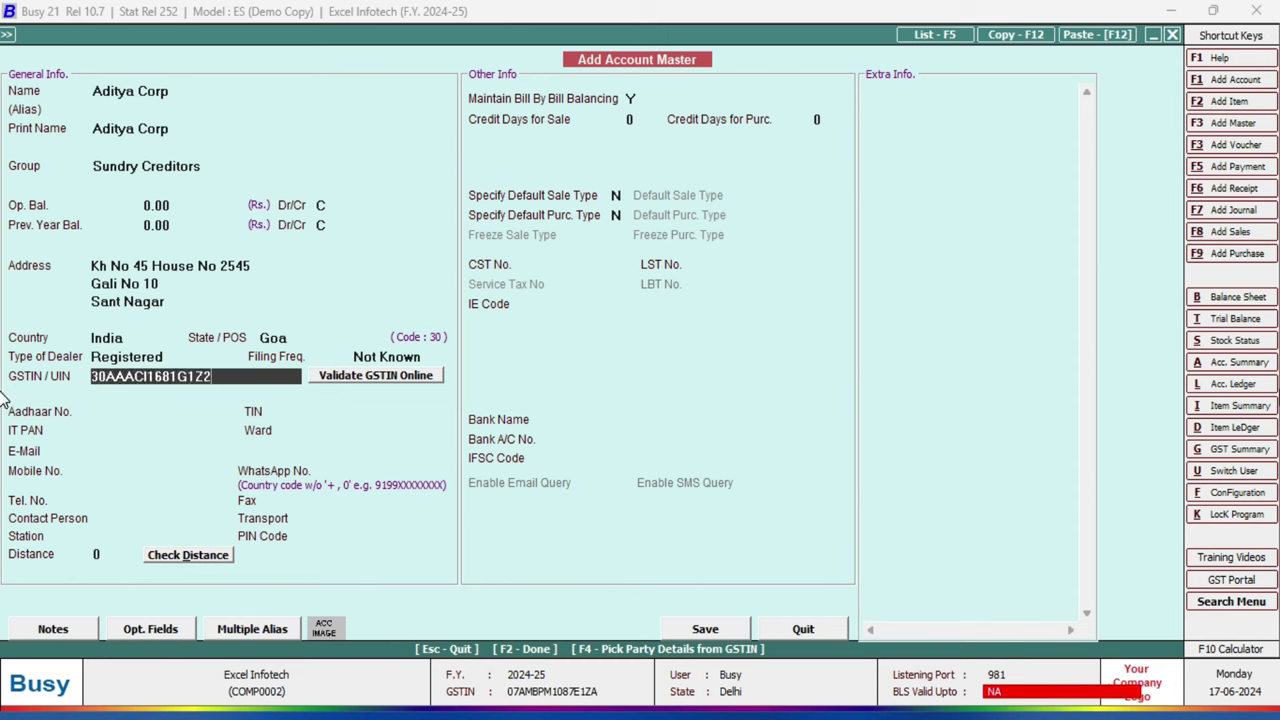
# Step: Paste the supplier's GSTIN so the PAN fills in, then validate it online as active
pyautogui.press('Return')
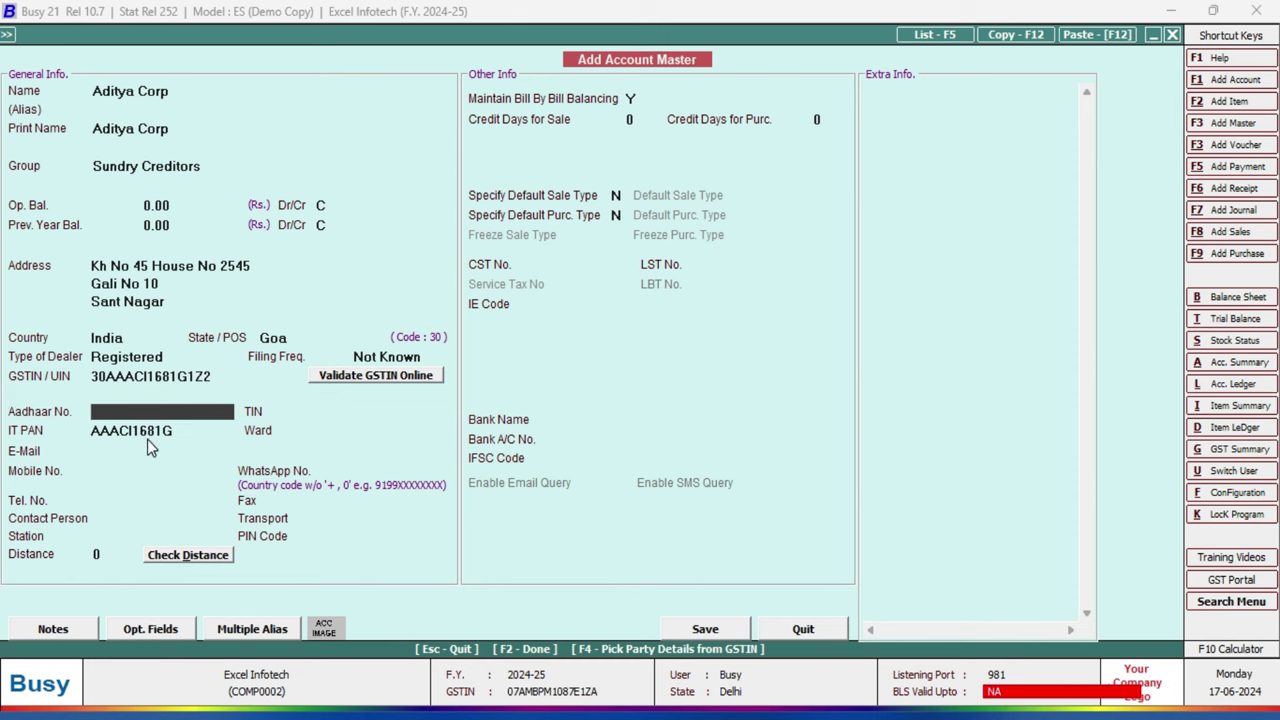
pyautogui.click(373, 379)
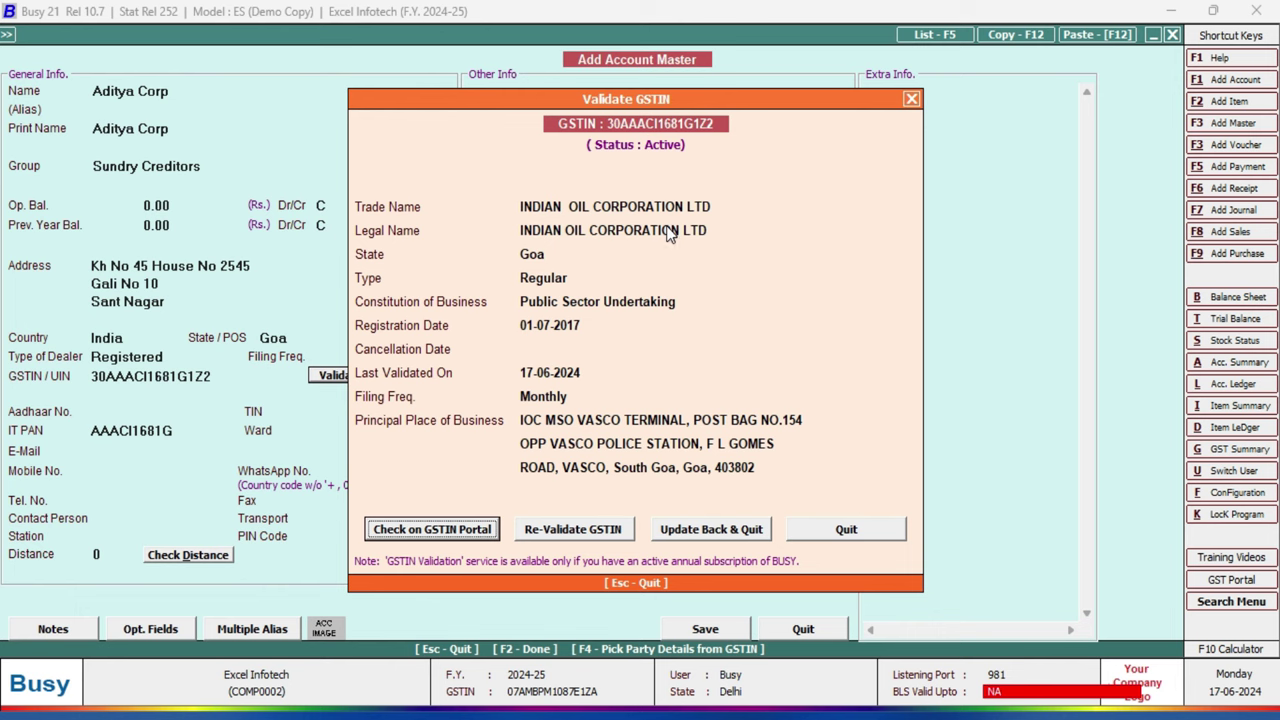
pyautogui.click(867, 531)
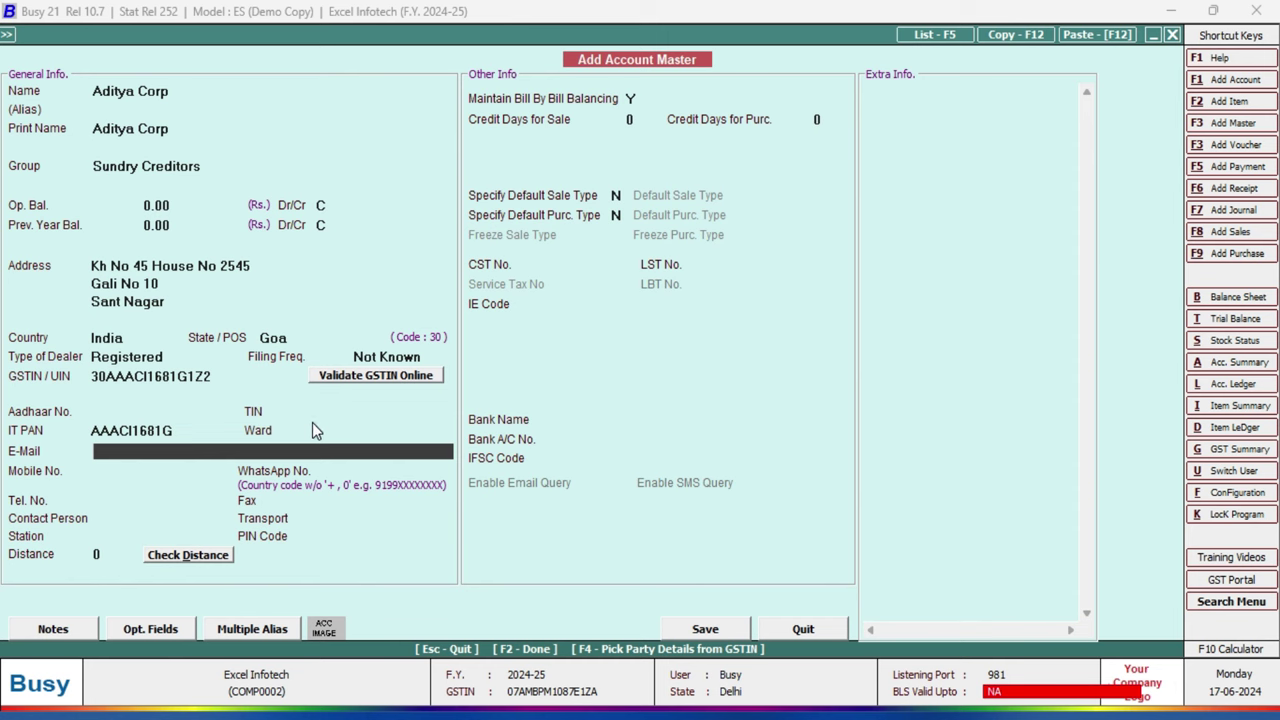
# Step: Skip the contact and bank fields, keep bill-by-bill balancing on, and save the Aditya Corp account
pyautogui.press('Return')
pyautogui.press('Return')
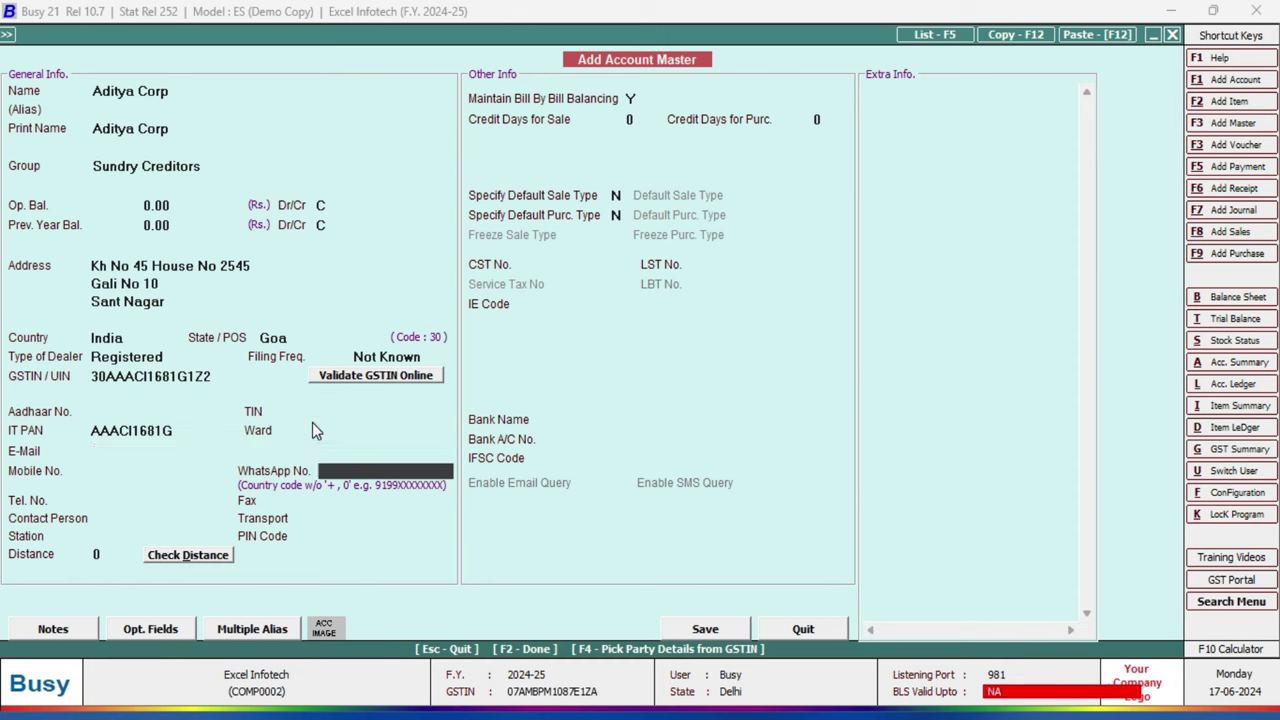
pyautogui.press('Return')
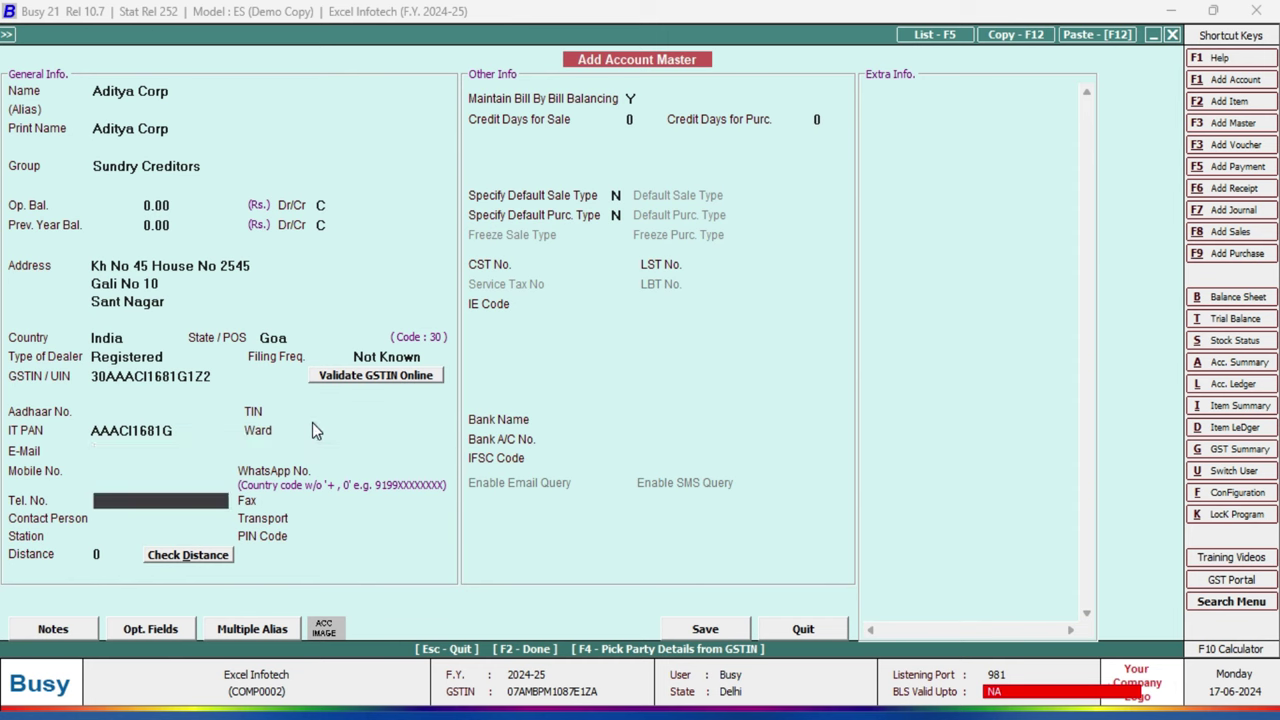
pyautogui.press('Return')
pyautogui.press('Return')
pyautogui.press('Return')
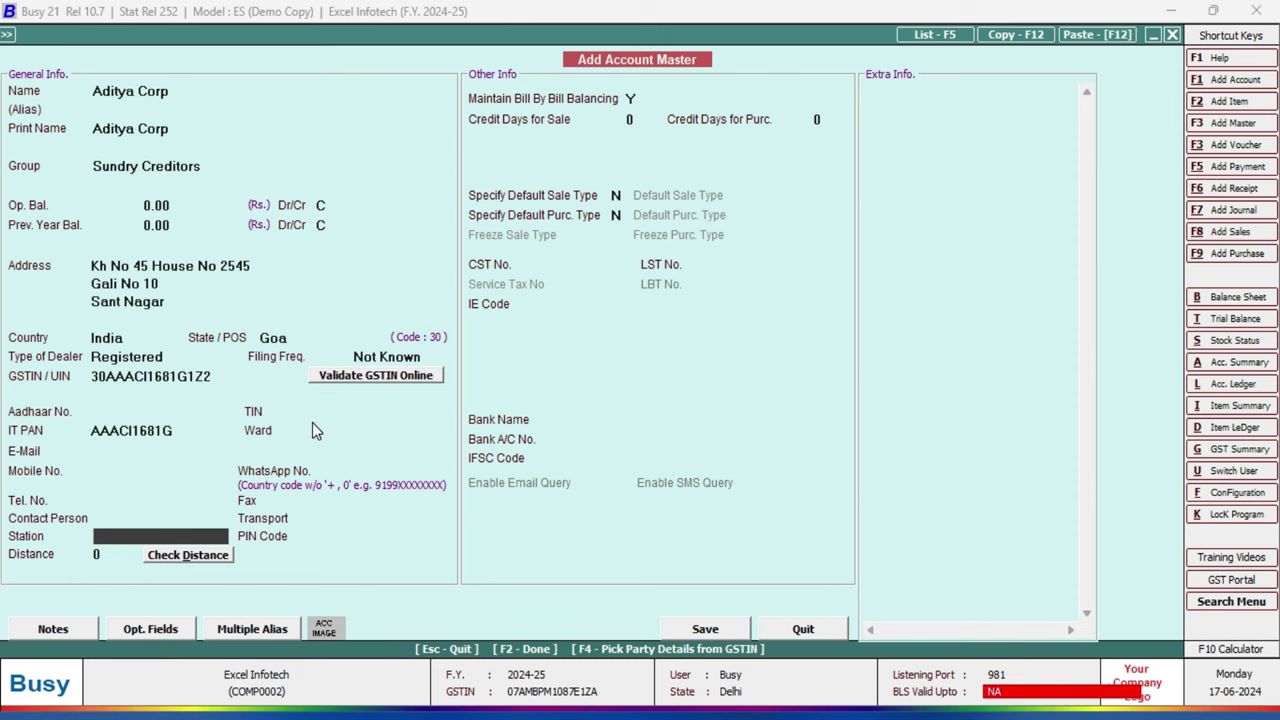
pyautogui.press('Return')
pyautogui.press('Return')
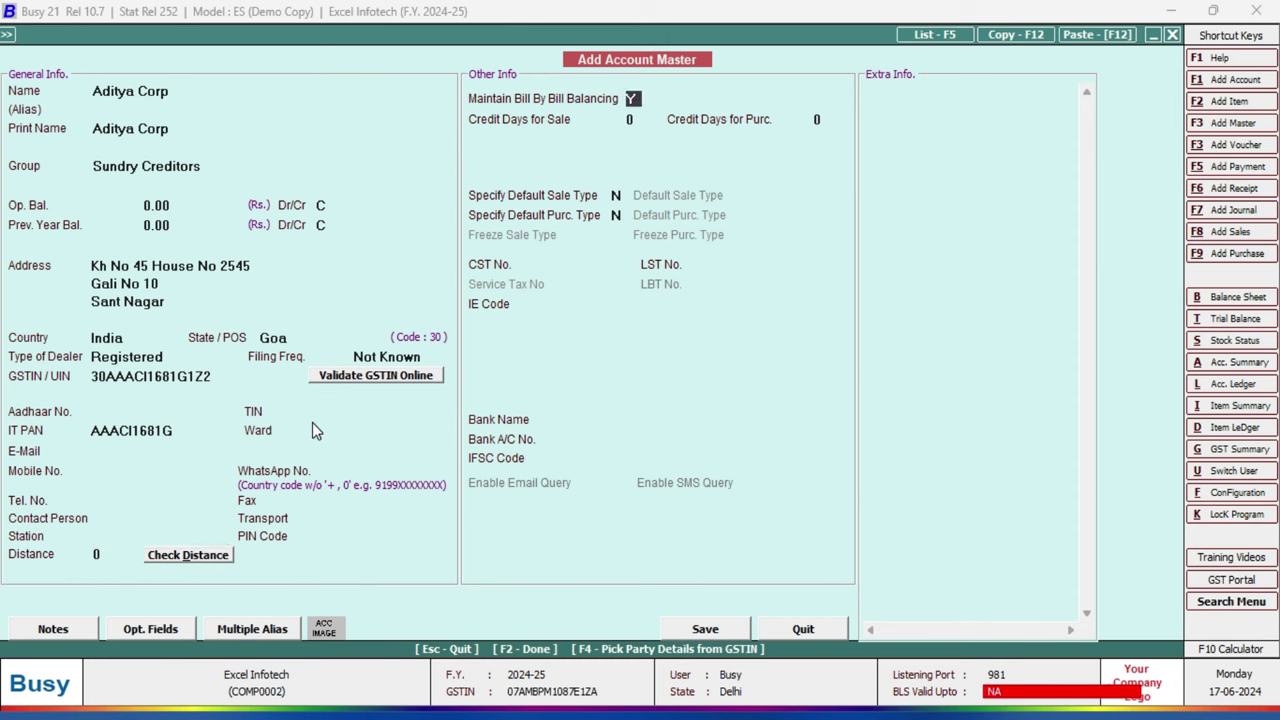
pyautogui.press('Return')
pyautogui.press('Return')
pyautogui.press('Return')
pyautogui.press('Return')
pyautogui.press('Return')
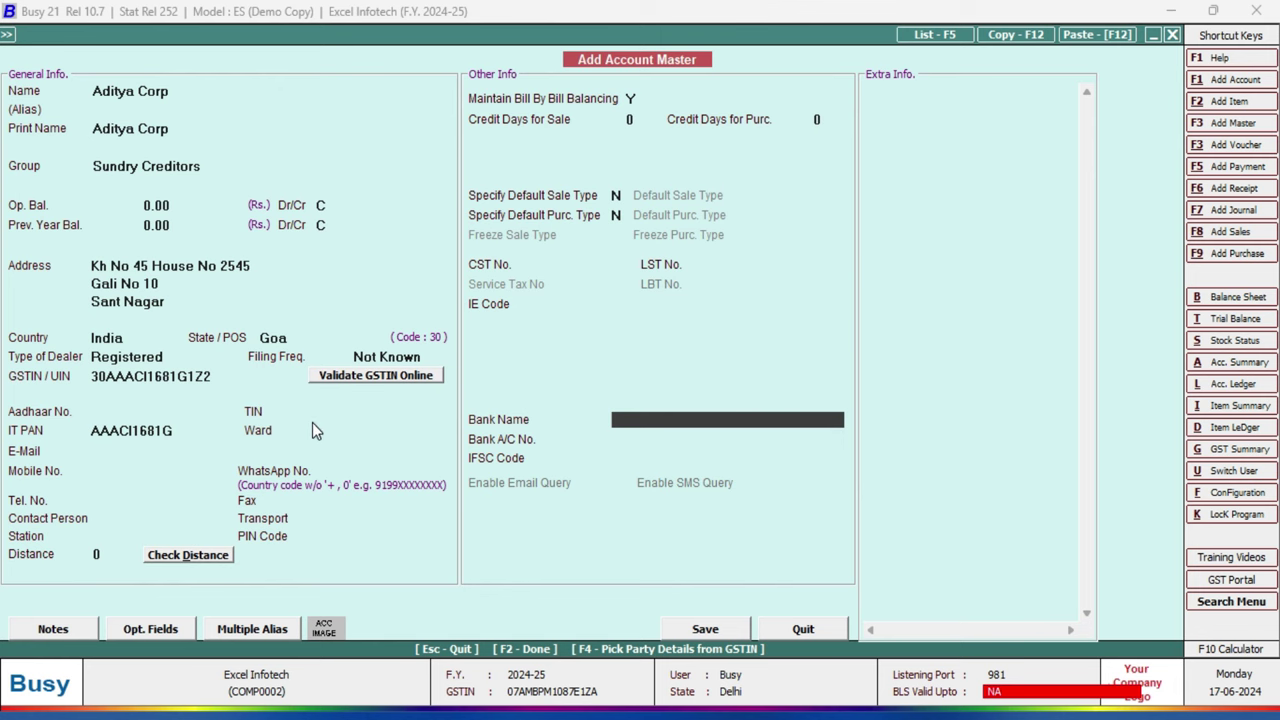
pyautogui.press('Return')
pyautogui.press('Return')
pyautogui.press('Return')
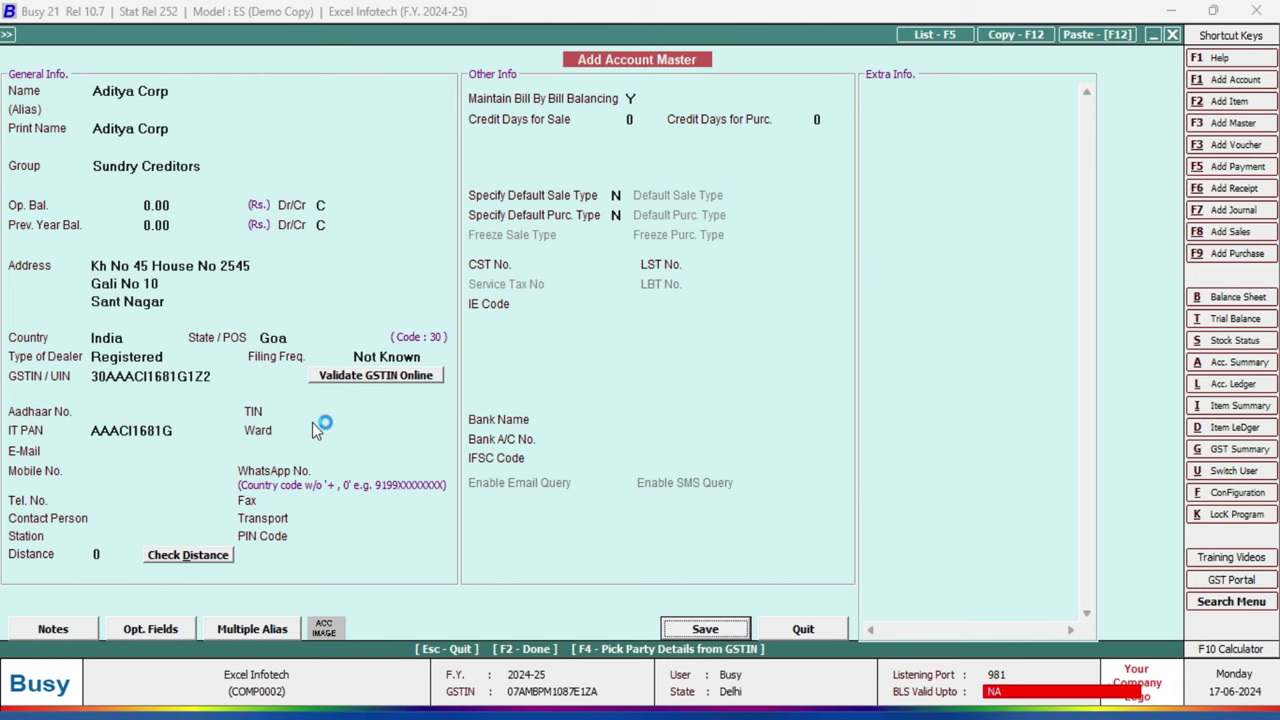
pyautogui.press('Return')
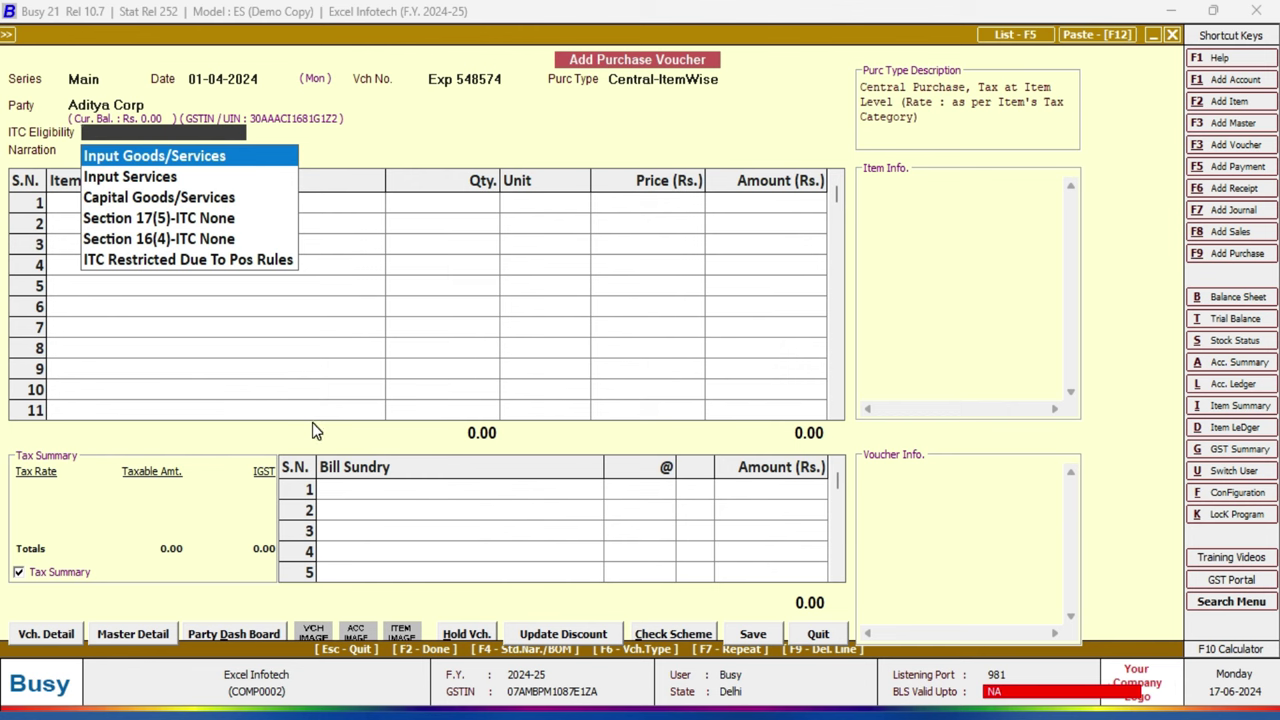
# Step: Set ITC eligibility to Input Goods/Services, leave narration blank, and create a new item for row one
pyautogui.press('Return')
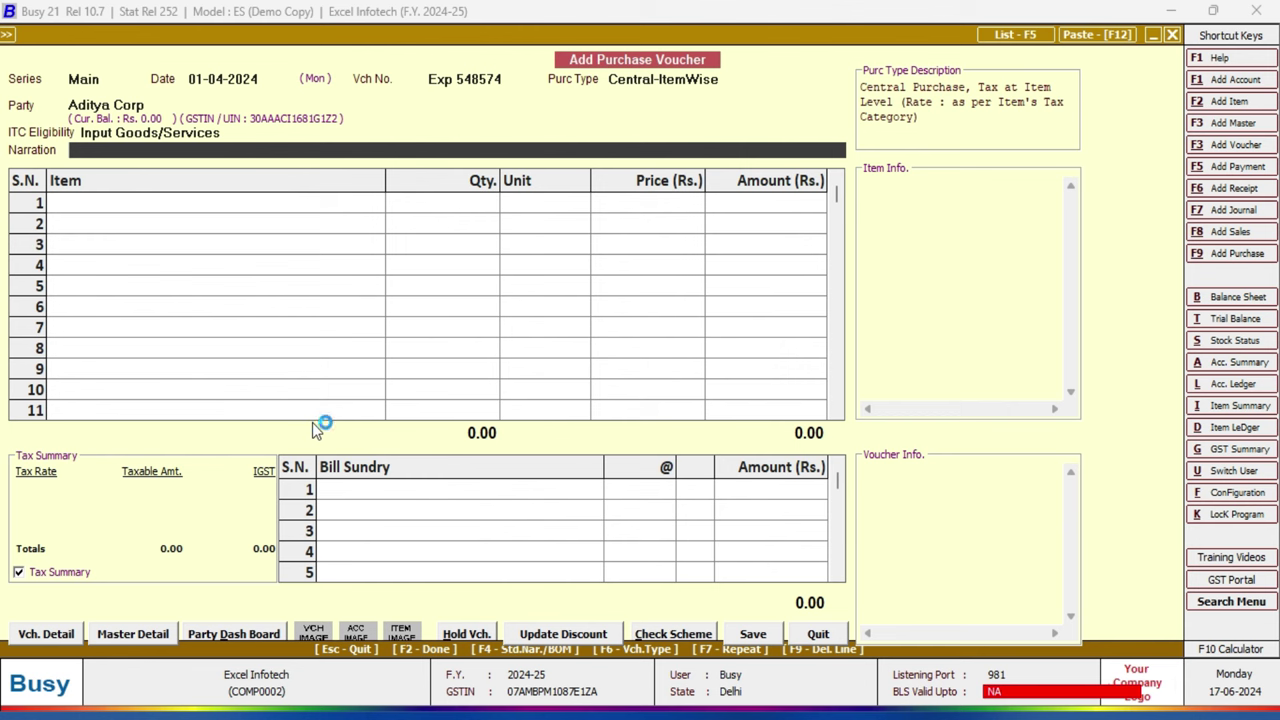
pyautogui.press('Return')
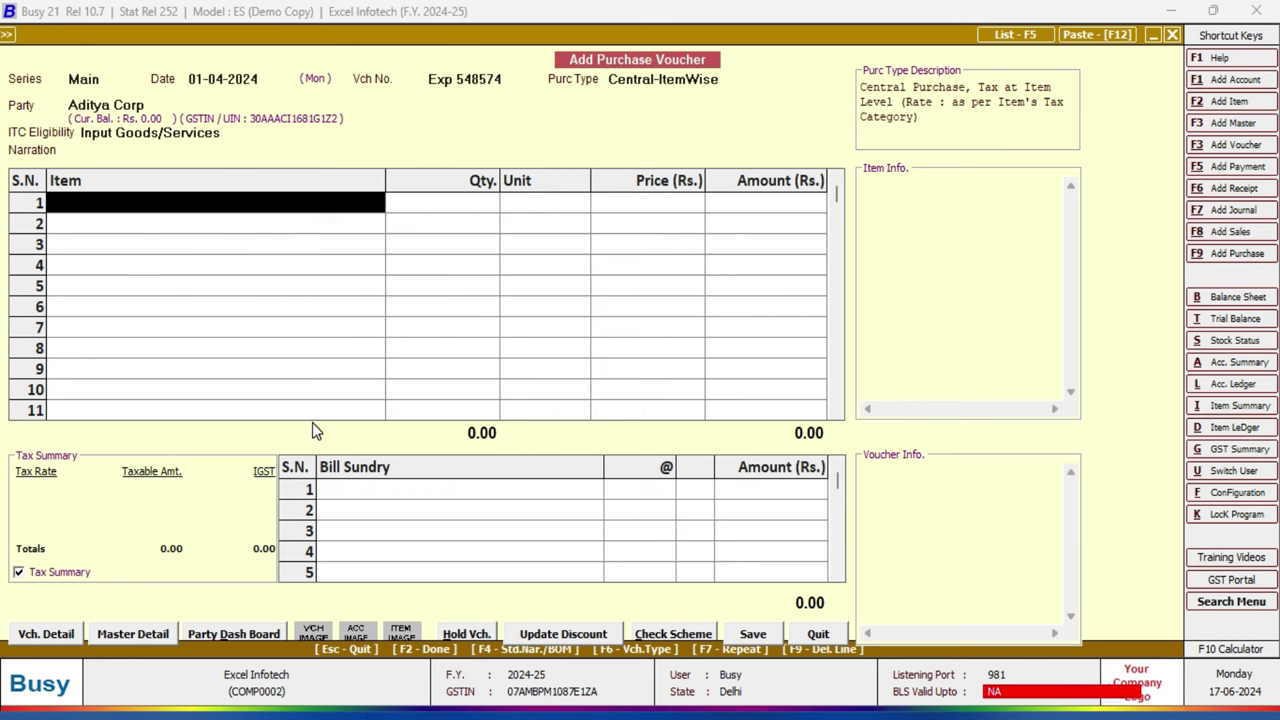
pyautogui.press('F3')
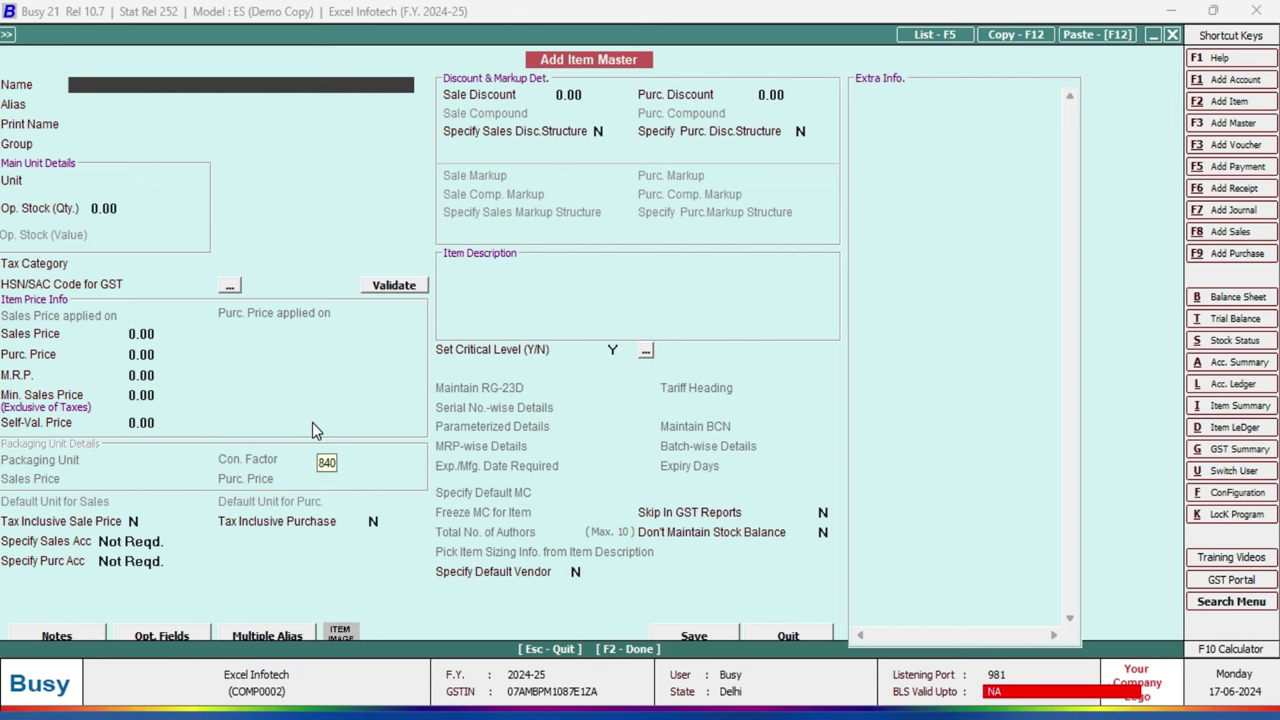
# Step: Name the new item M126Nw and start a new item group from the Group field
pyautogui.write('M126Nw')
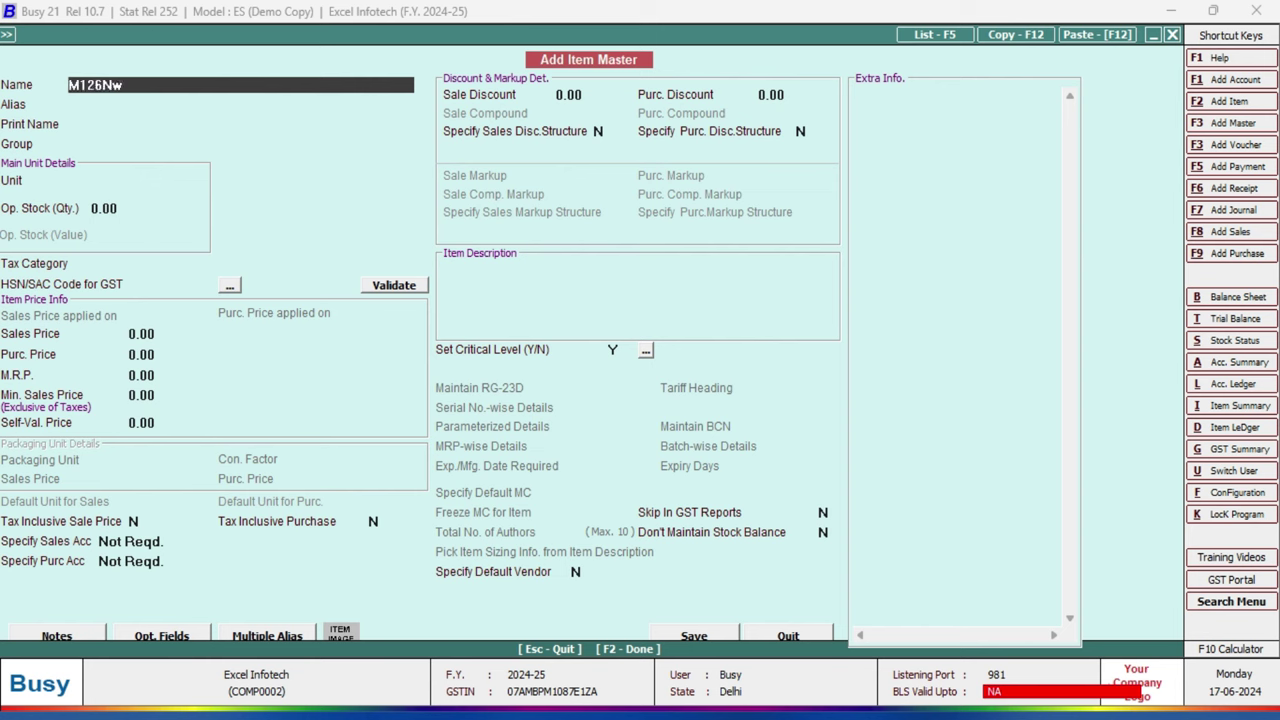
pyautogui.press('Return')
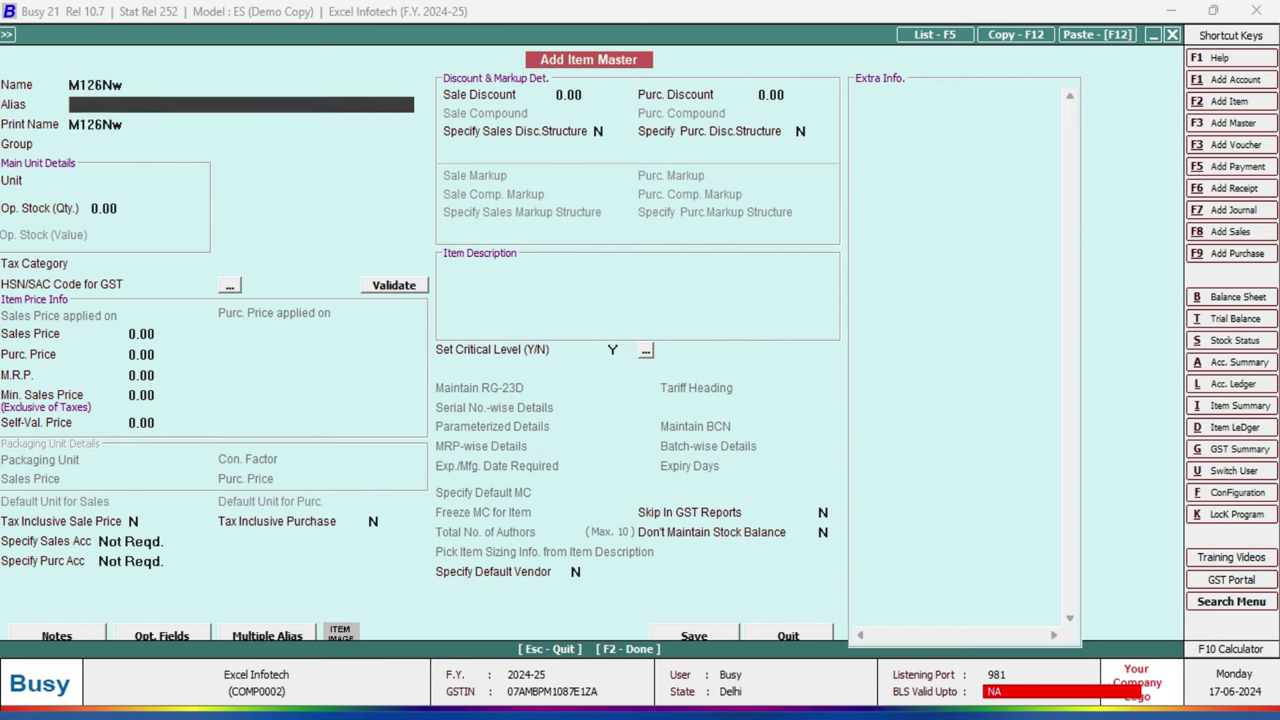
pyautogui.press('Return')
pyautogui.press('Return')
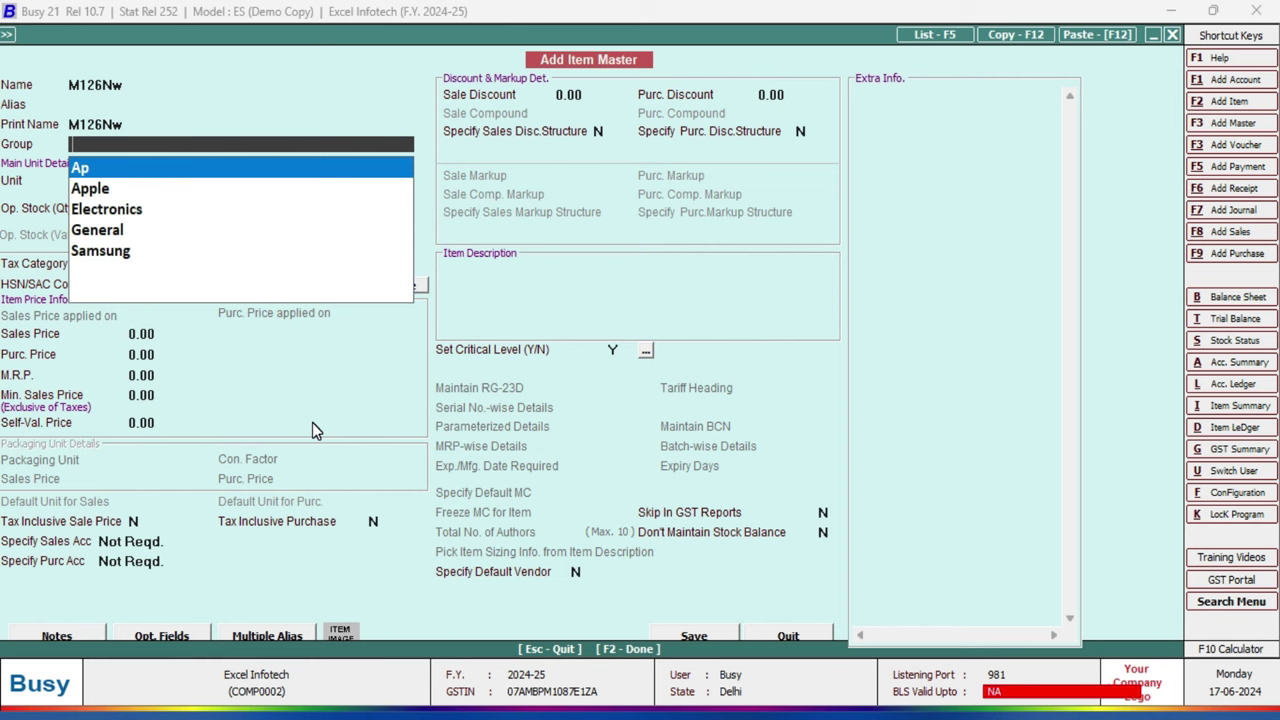
pyautogui.press('F3')
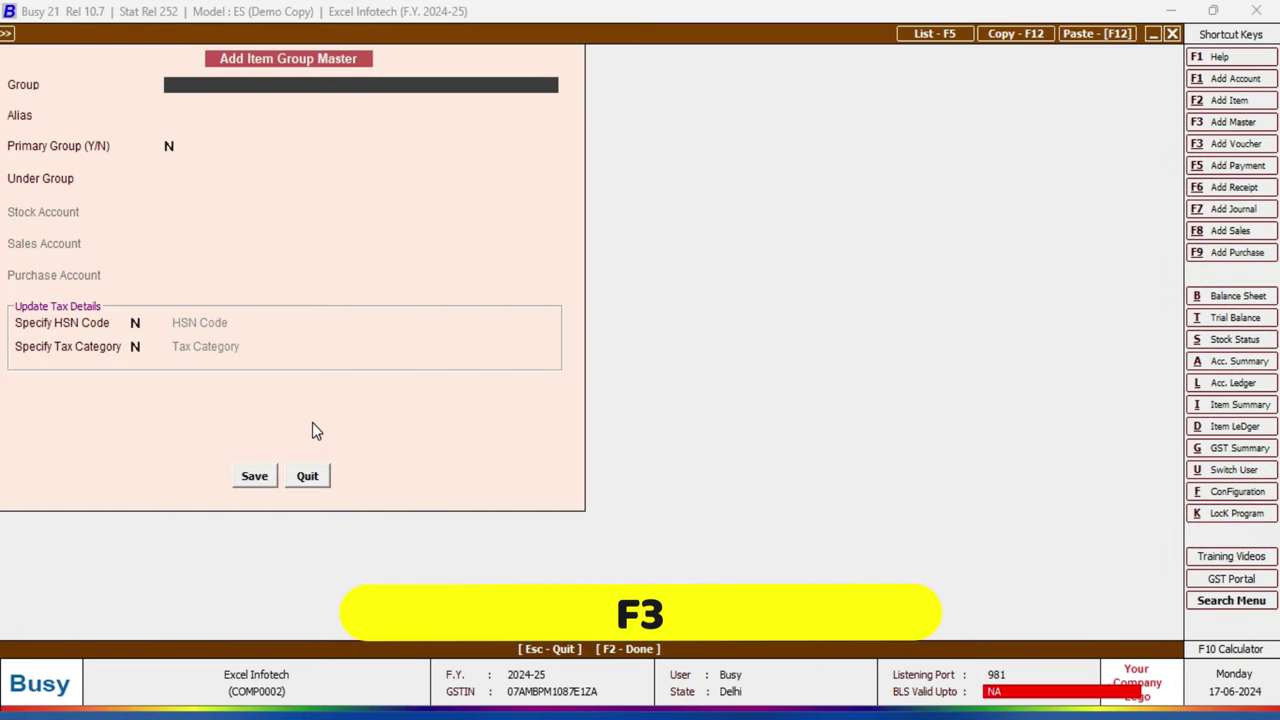
# Step: Create and save 'Hp Printer' as a primary item group (Primary Group Y)
pyautogui.write('Hp Printer')
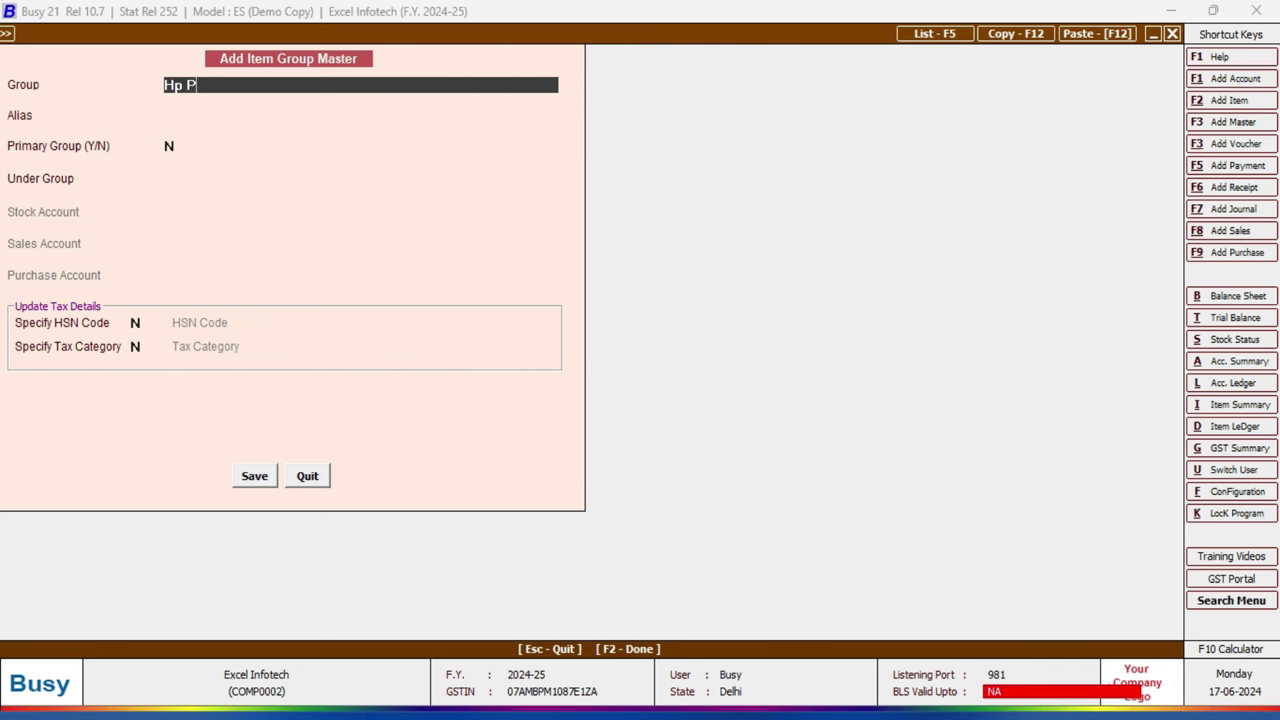
pyautogui.press('Return')
pyautogui.press('Return')
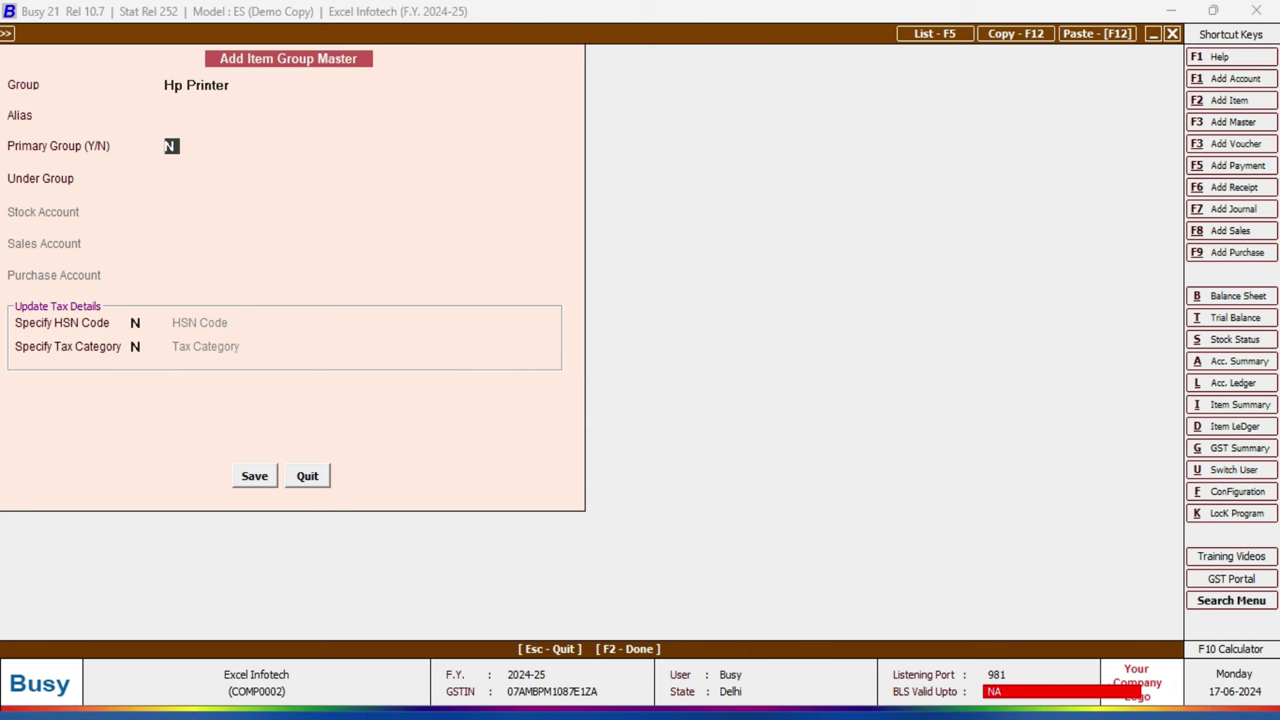
pyautogui.write('Y')
pyautogui.press('Return')
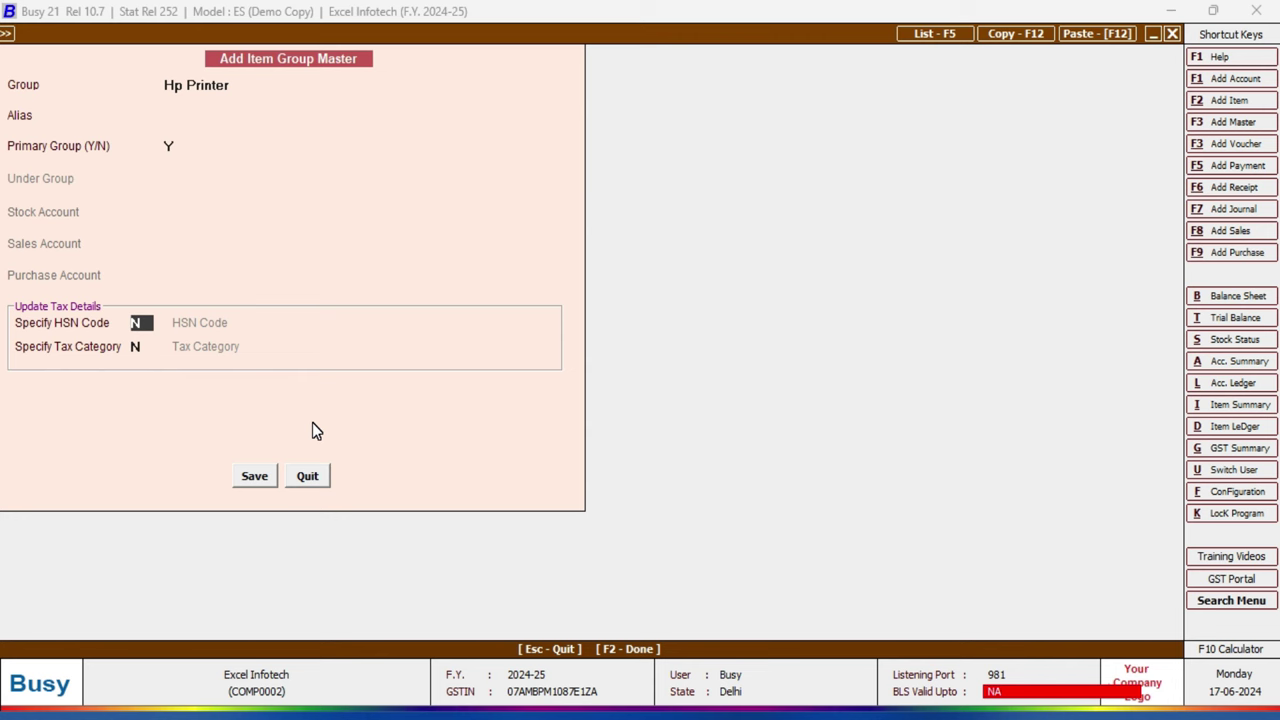
pyautogui.click(254, 476)
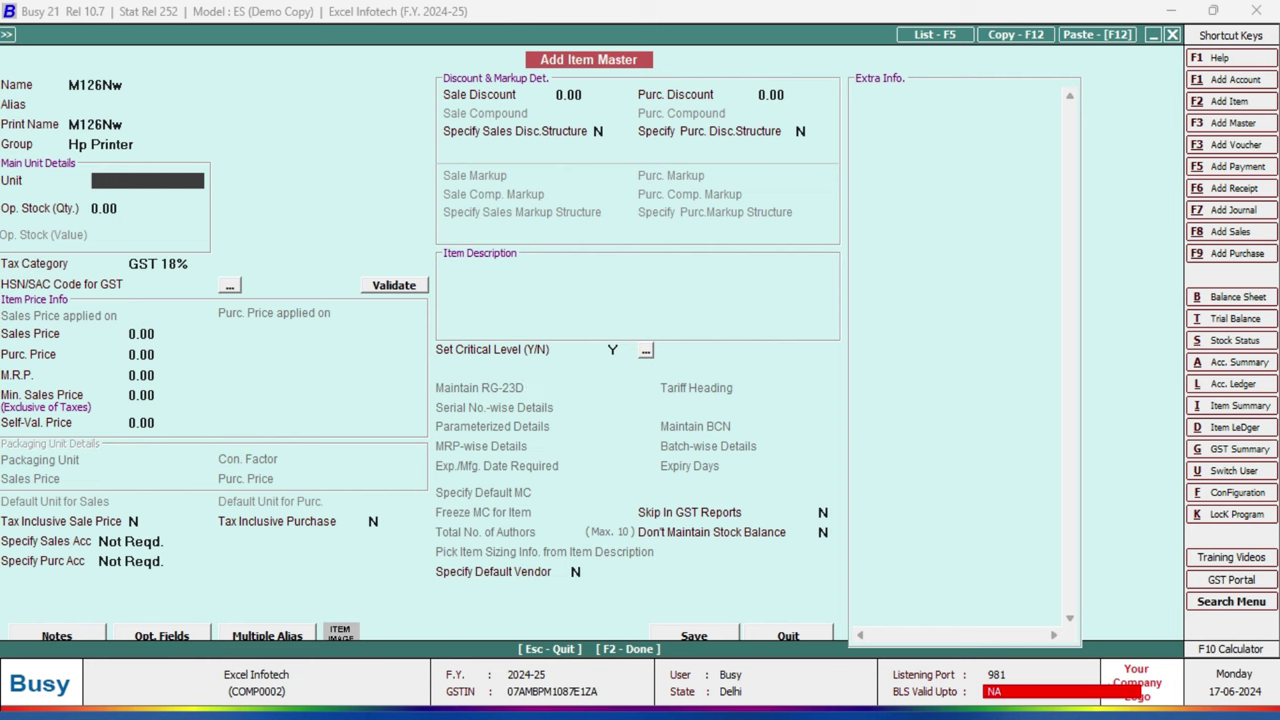
# Step: Set M126Nw's unit to Pcs. and switch its tax category to GST 12%
pyautogui.press('Down')
pyautogui.press('Down')
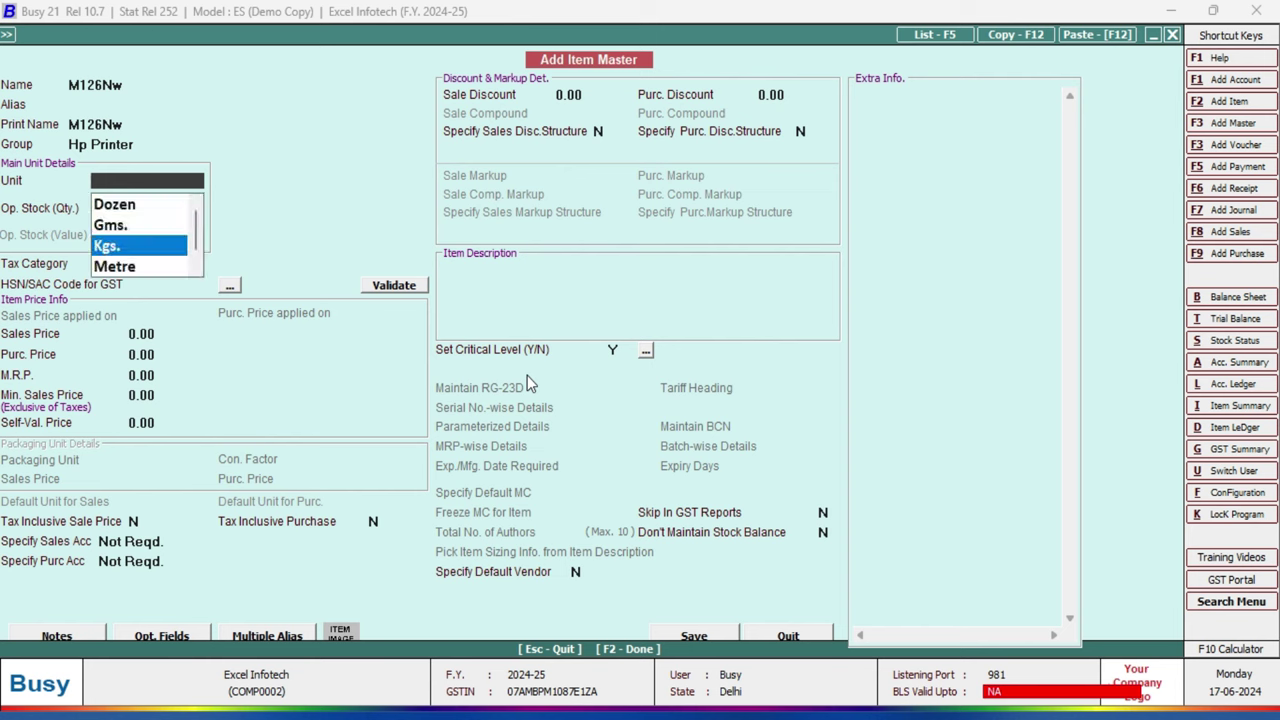
pyautogui.write('p')
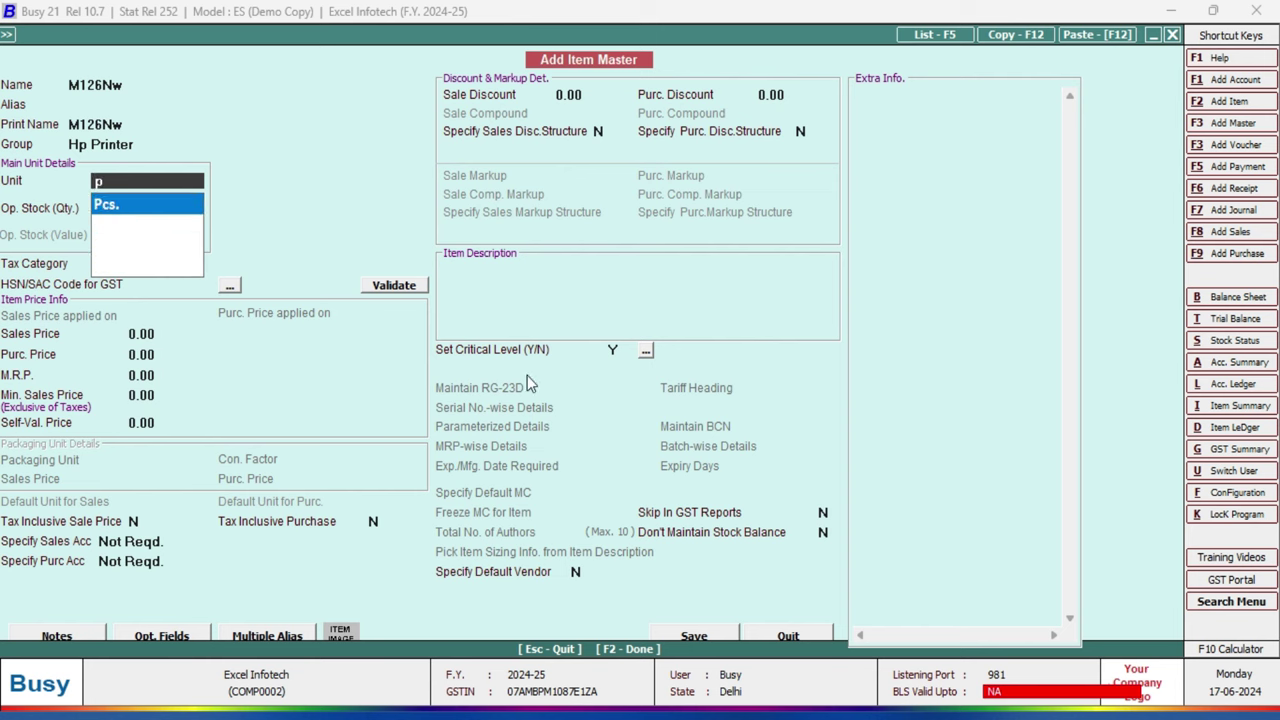
pyautogui.press('Return')
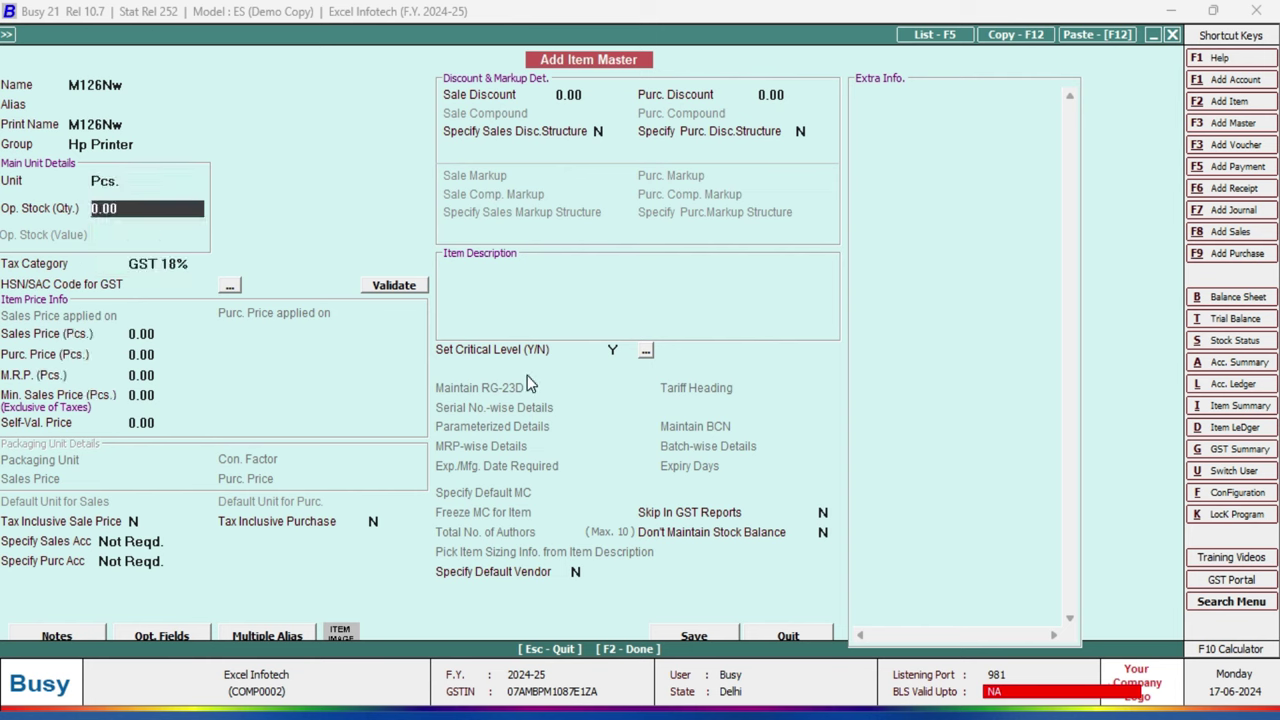
pyautogui.press('Return')
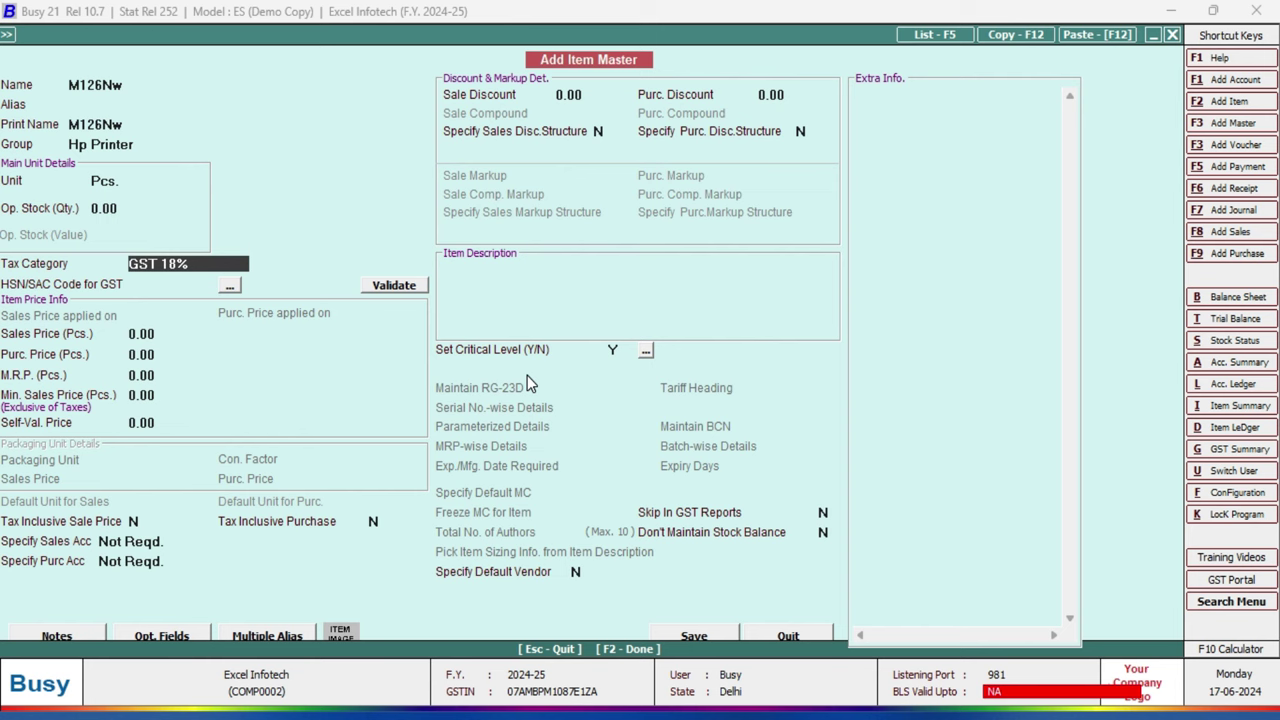
pyautogui.press('Down')
pyautogui.press('Down')
pyautogui.press('Down')
pyautogui.press('Down')
pyautogui.press('Down')
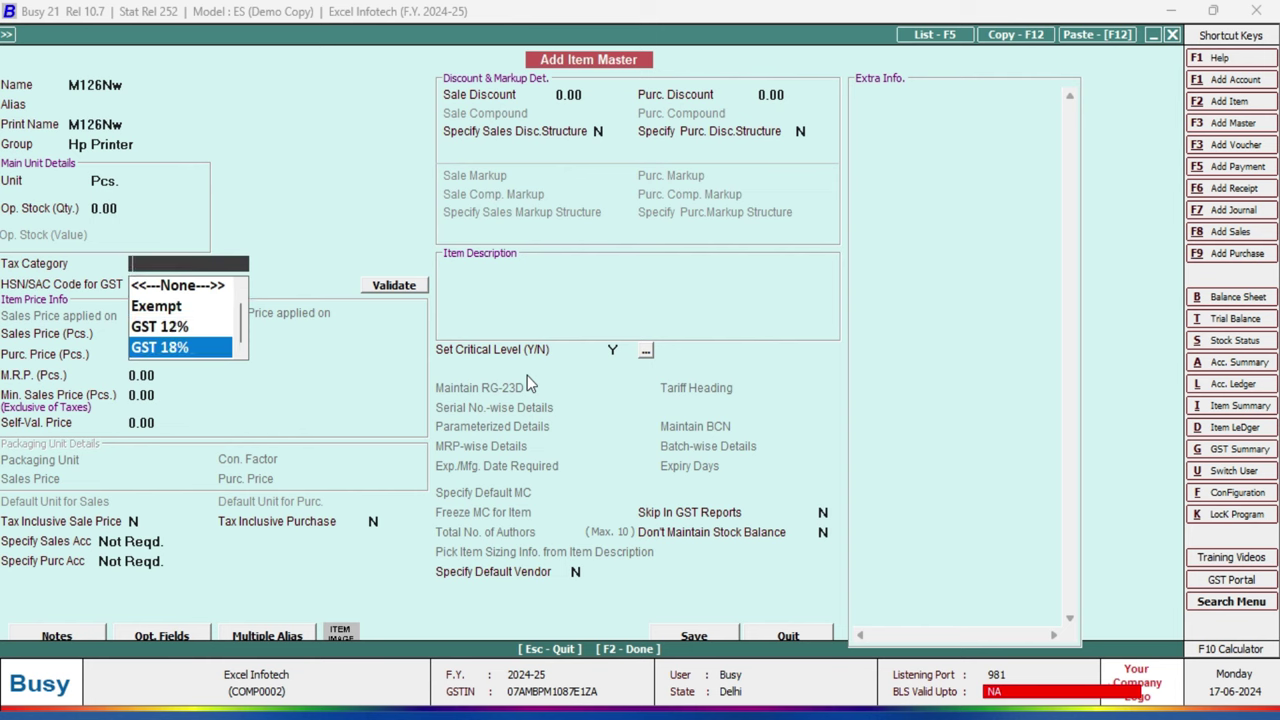
pyautogui.press('Up')
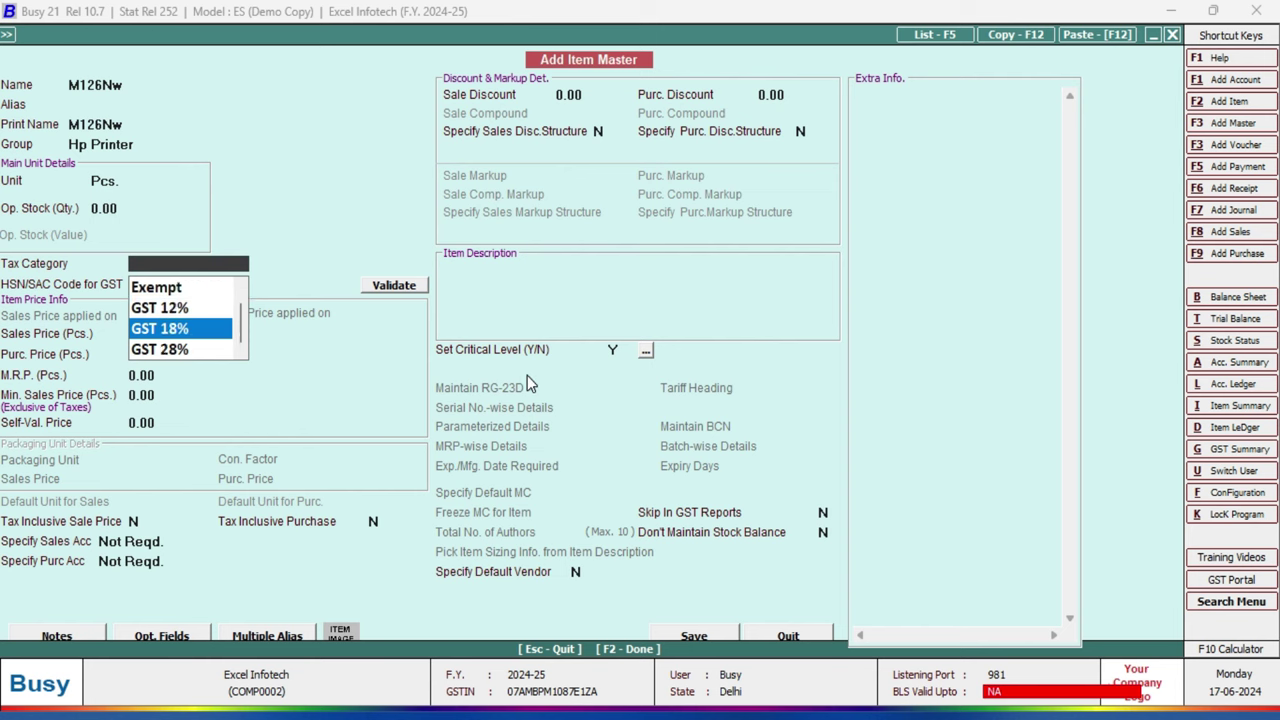
pyautogui.press('Up')
pyautogui.press('Return')
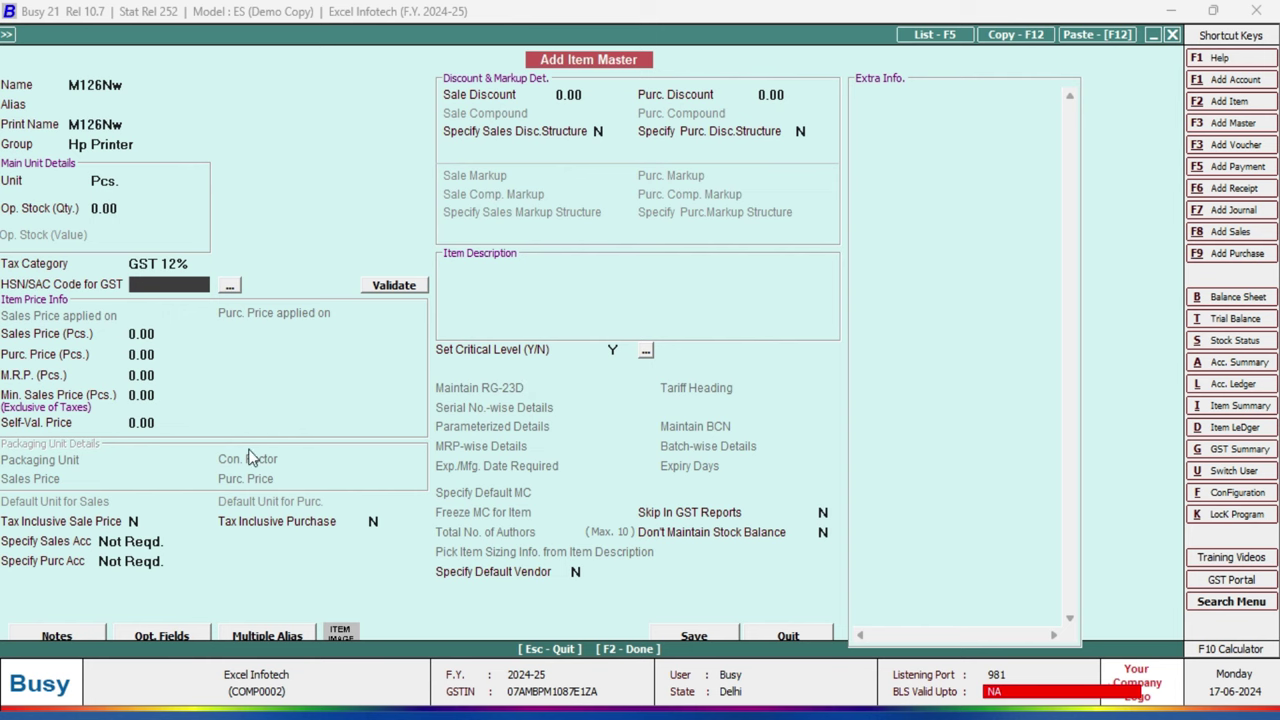
# Step: Enter HSN/SAC code 8443, check its history and online validation, then return to the price fields
pyautogui.write('8443')
pyautogui.click(230, 287)
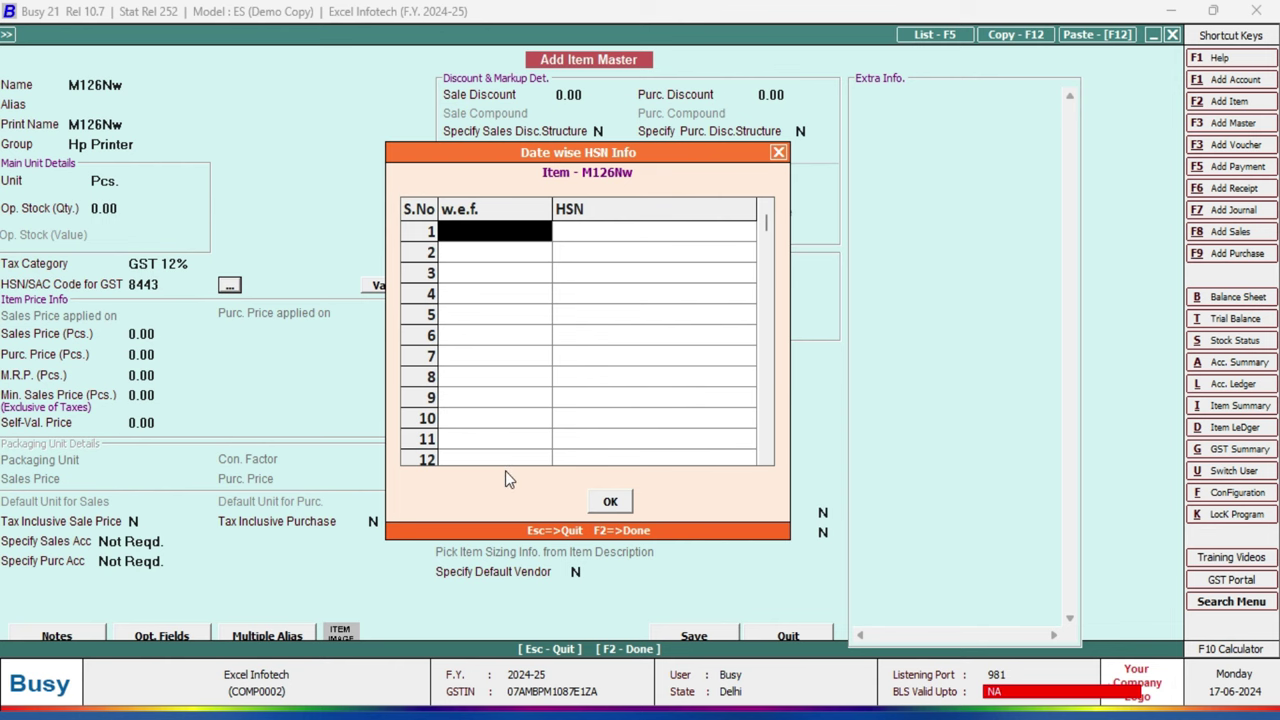
pyautogui.click(778, 152)
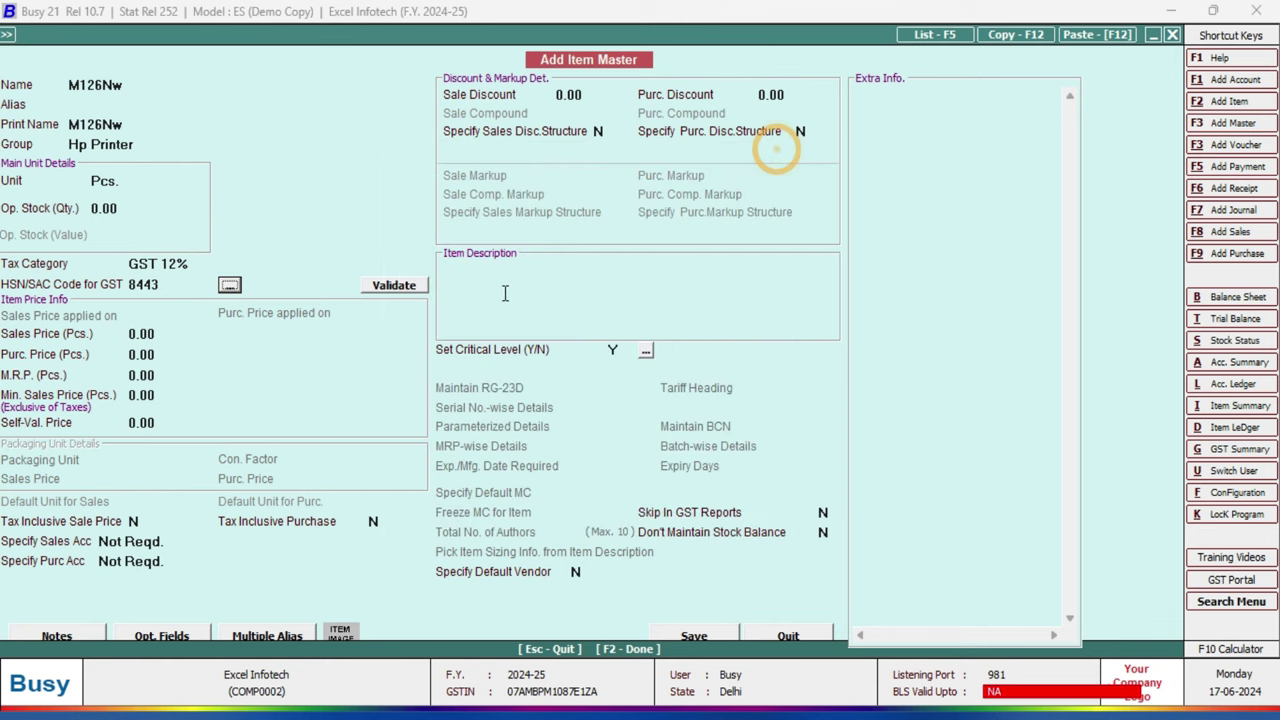
pyautogui.click(392, 286)
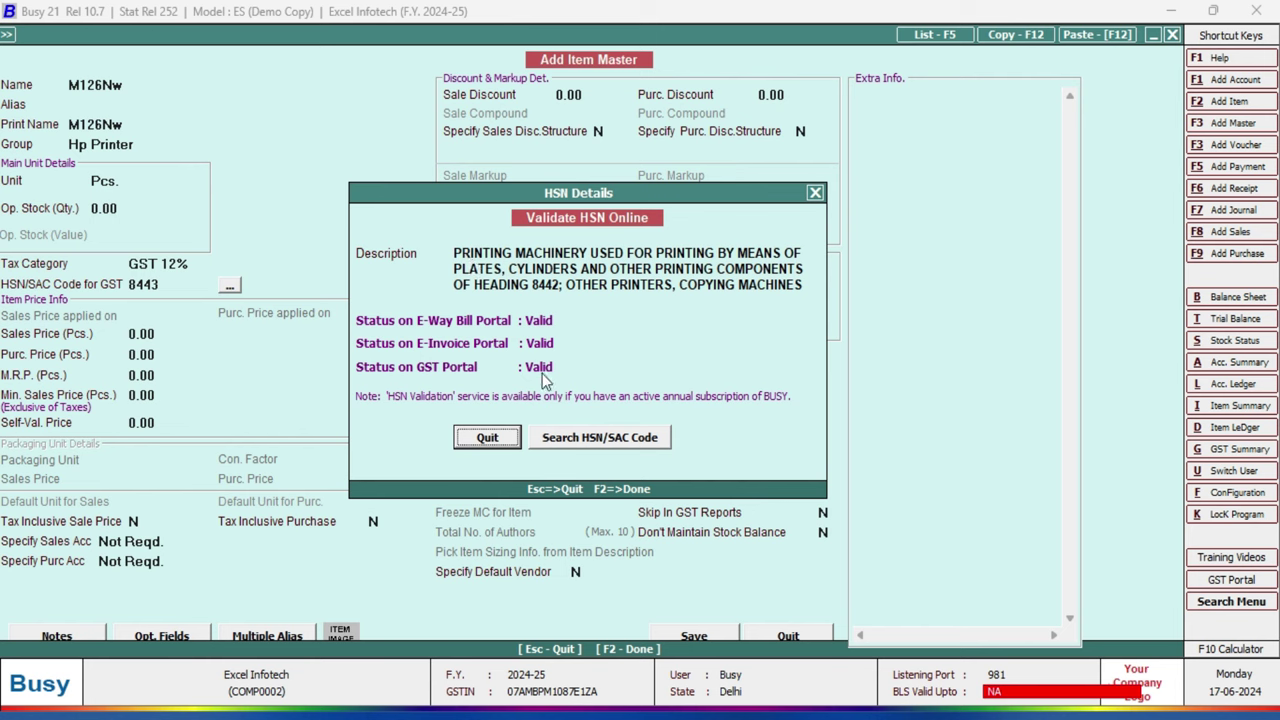
pyautogui.click(487, 437)
pyautogui.click(150, 336)
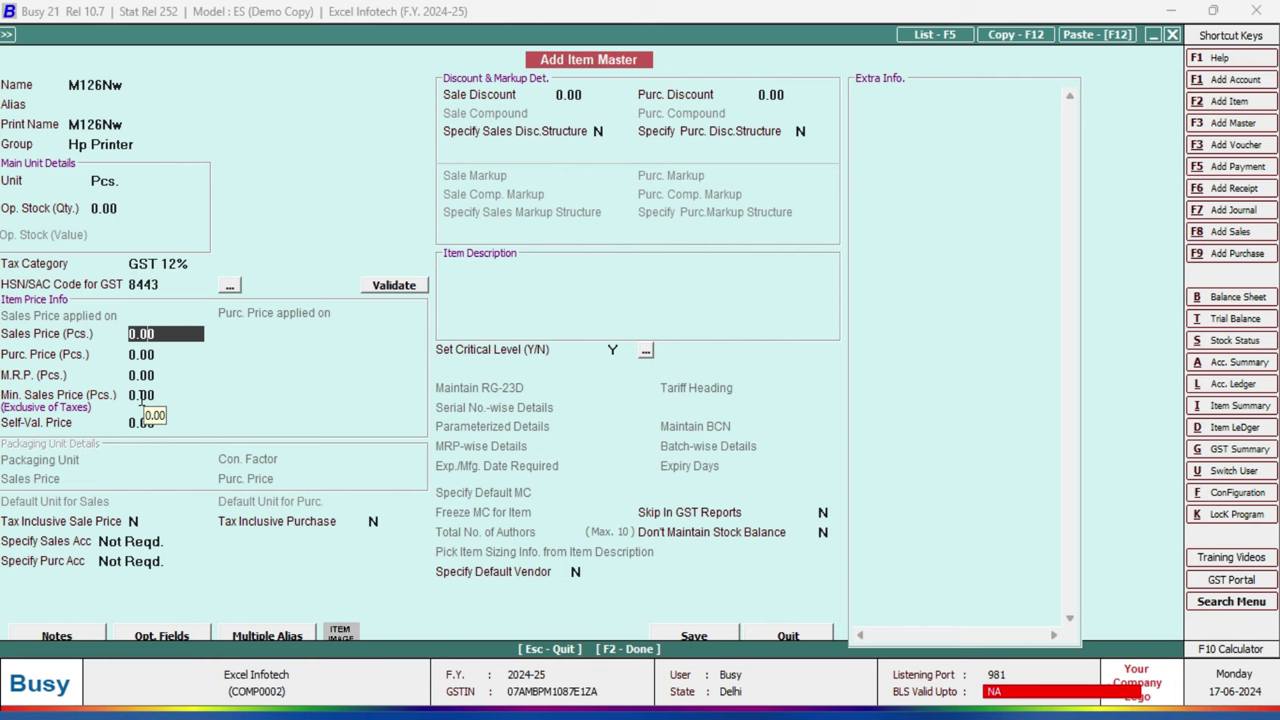
# Step: Leave the price, sales account and discount fields at their defaults and save item M126Nw
pyautogui.press('Return')
pyautogui.press('Return')
pyautogui.press('Return')
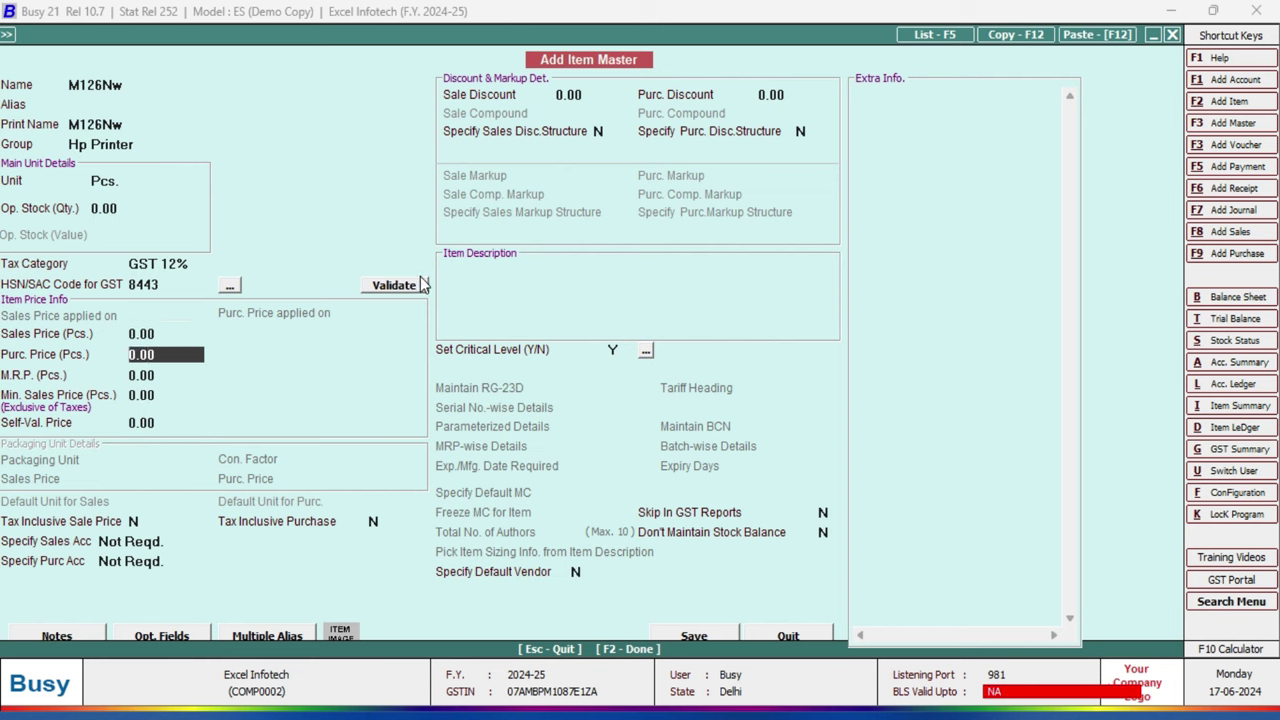
pyautogui.press('Return')
pyautogui.press('Return')
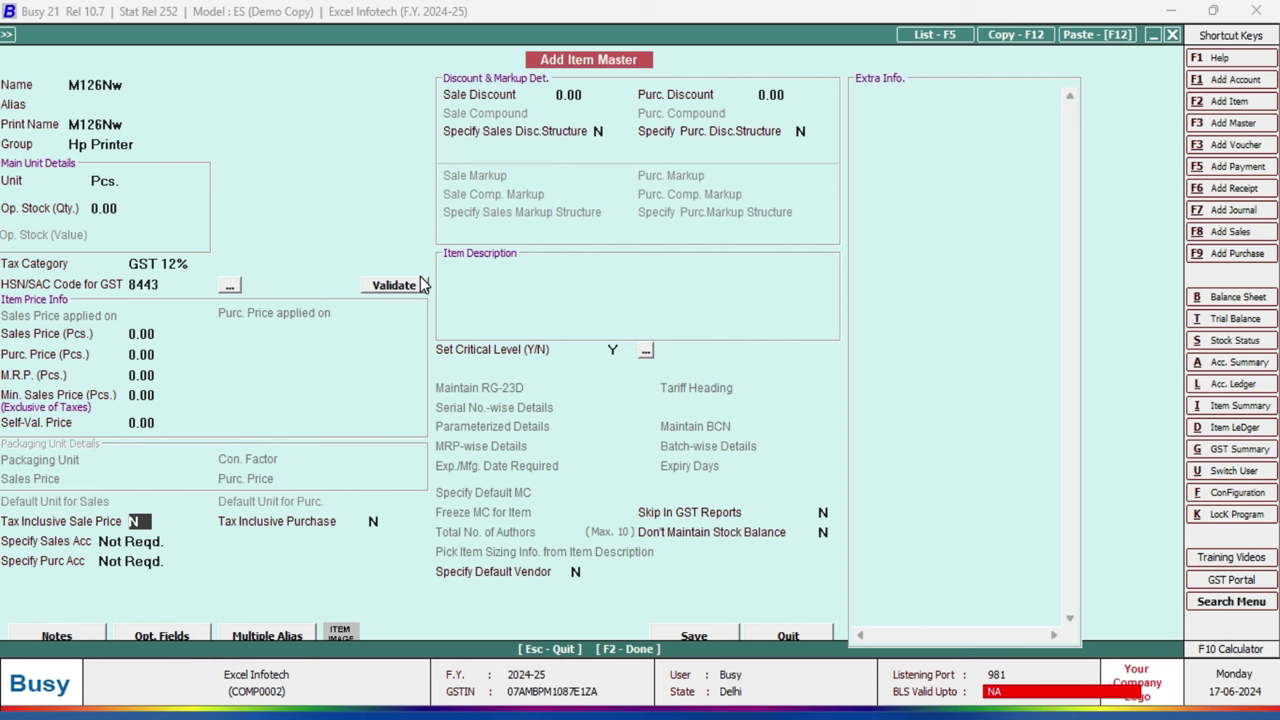
pyautogui.press('Return')
pyautogui.press('Return')
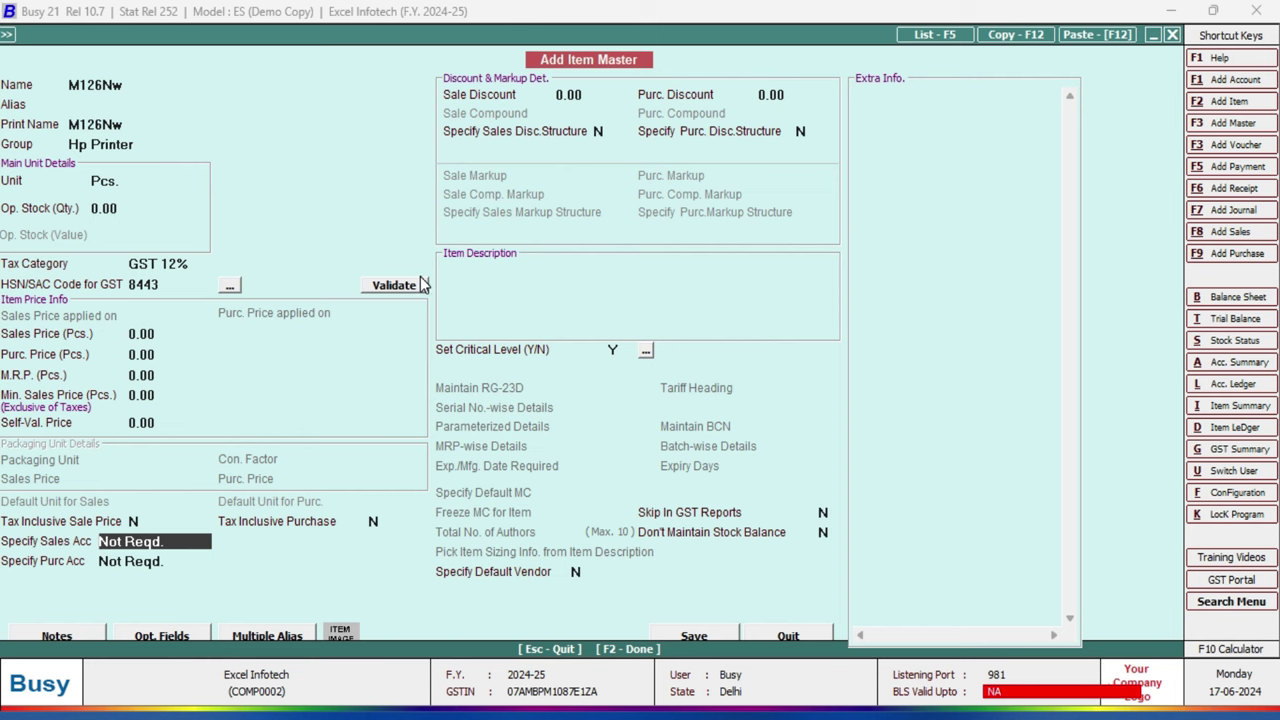
pyautogui.press('Return')
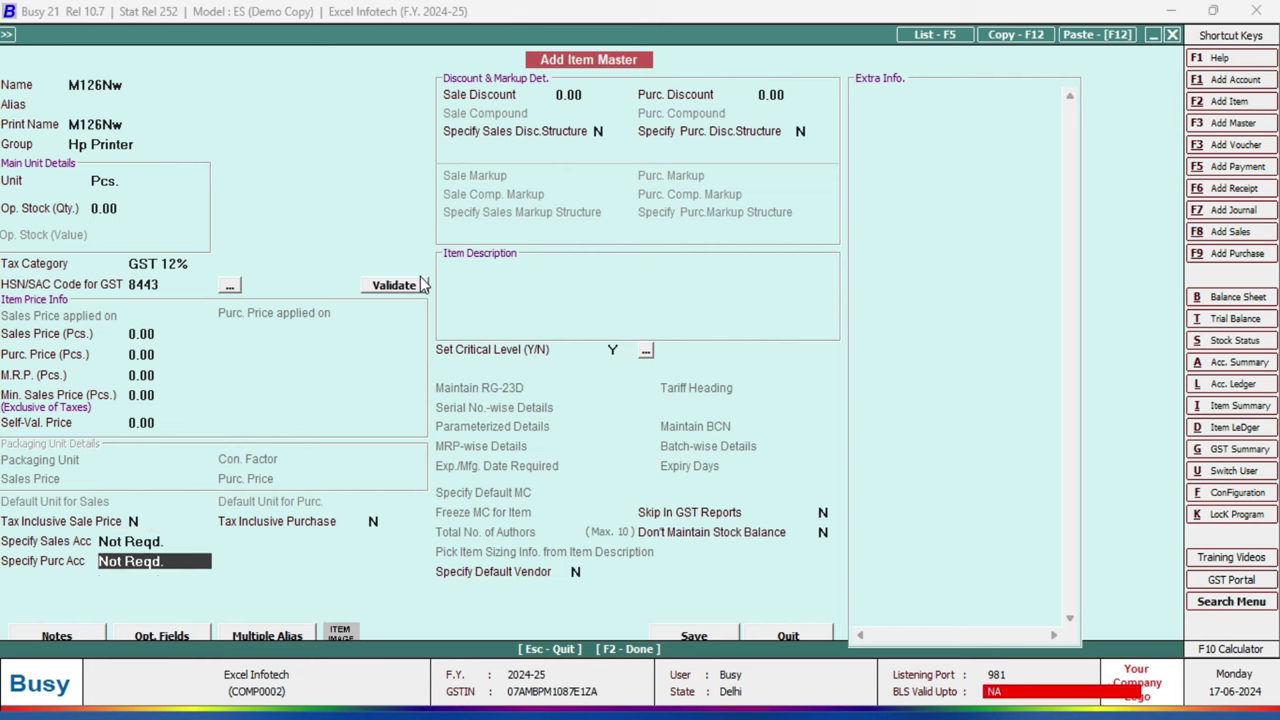
pyautogui.press('Return')
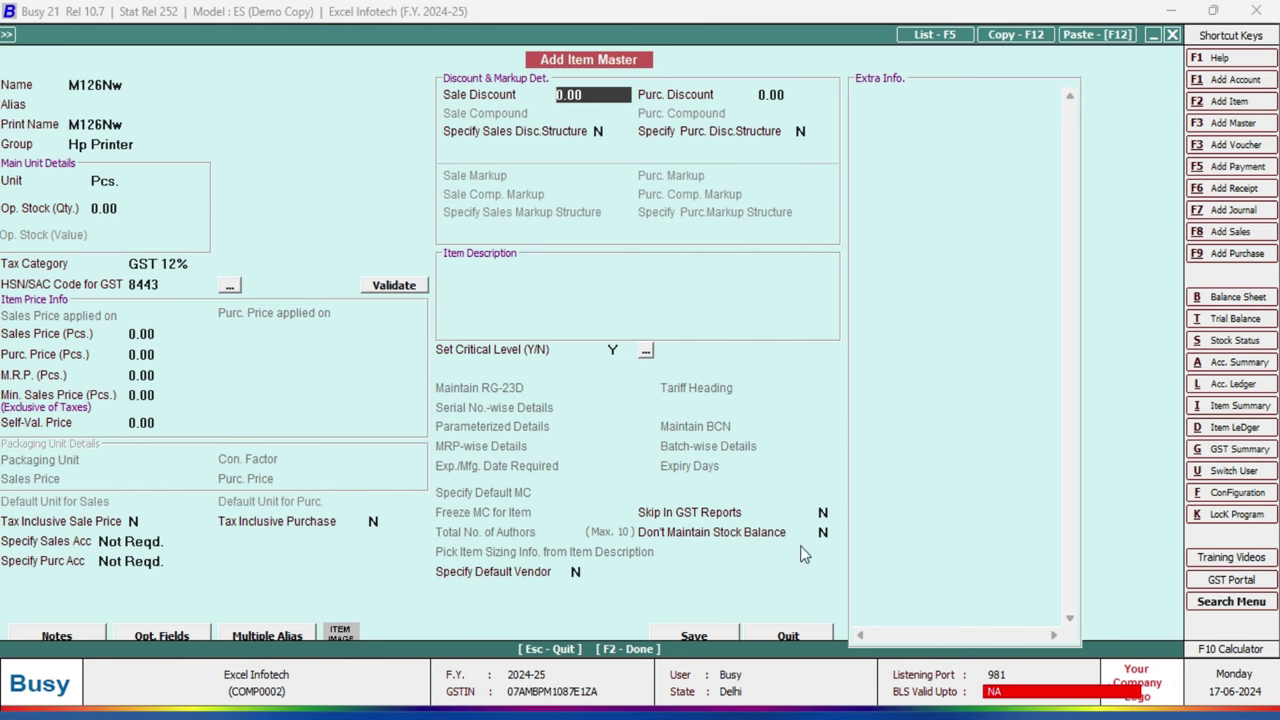
pyautogui.click(695, 636)
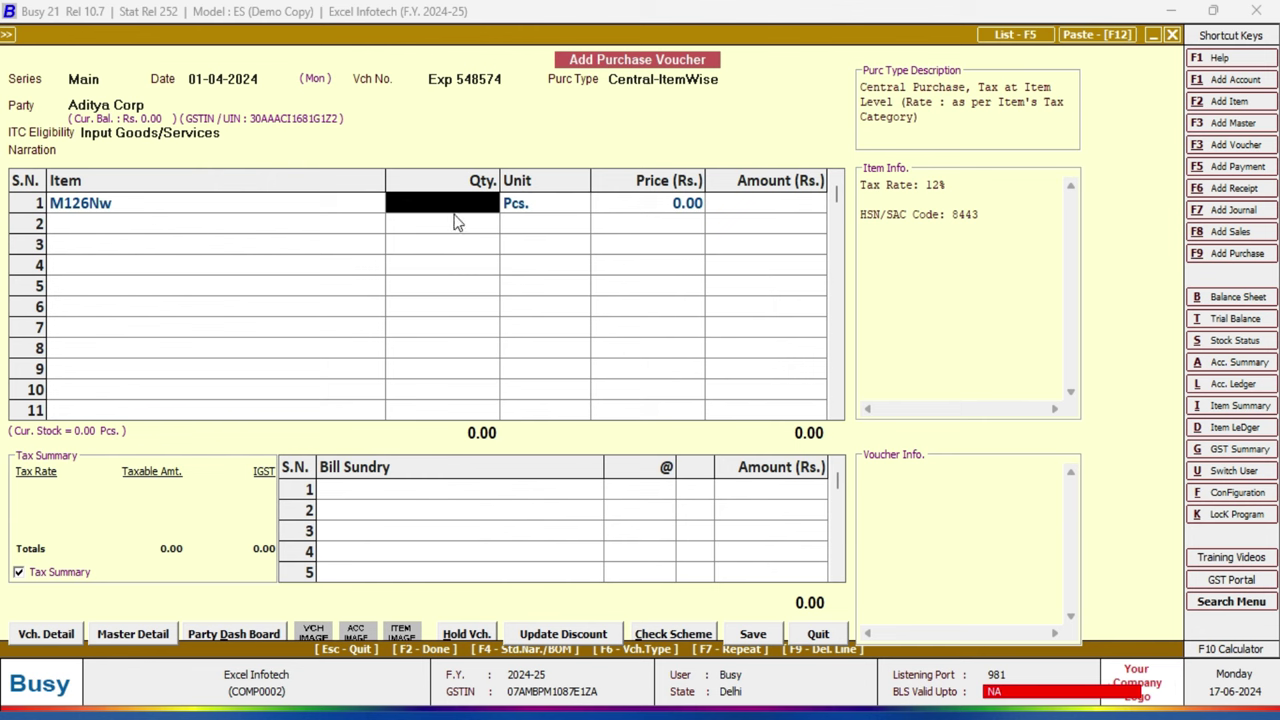
# Step: Enter 1 Pcs. of M126Nw at price 25000 in row 1 to show its item-wise GST
pyautogui.write('1')
pyautogui.press('Return')
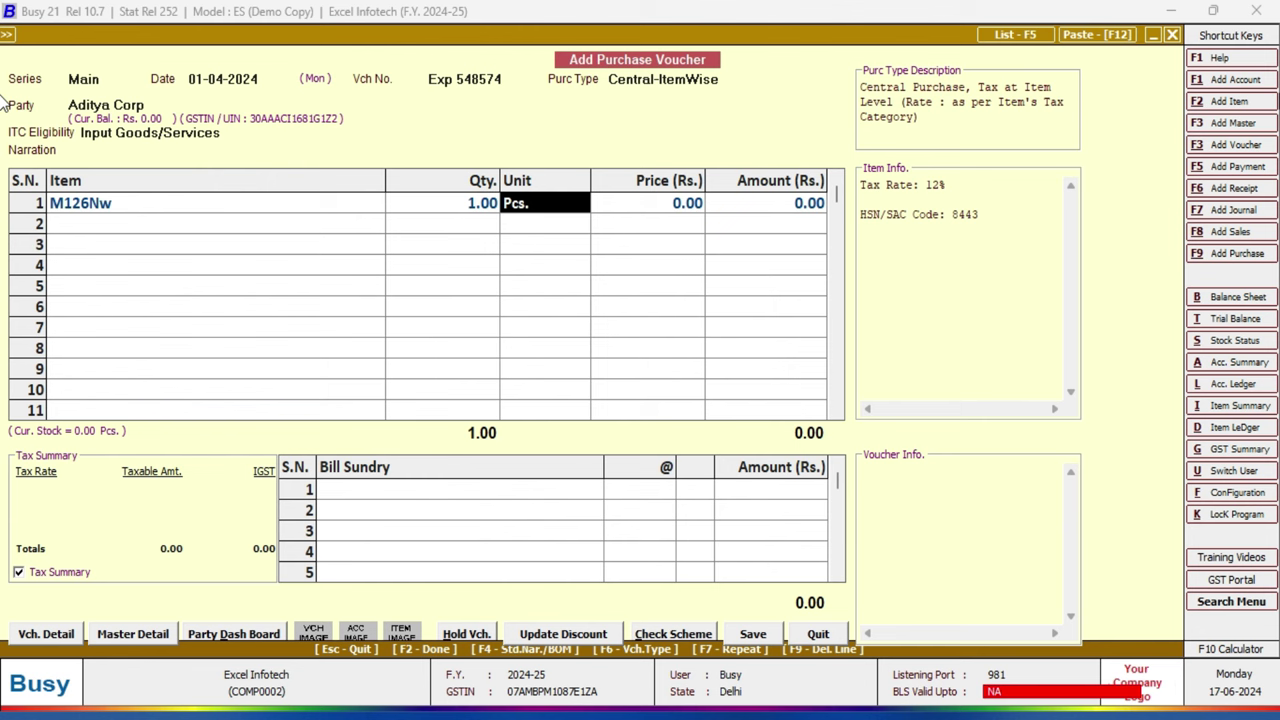
pyautogui.press('Return')
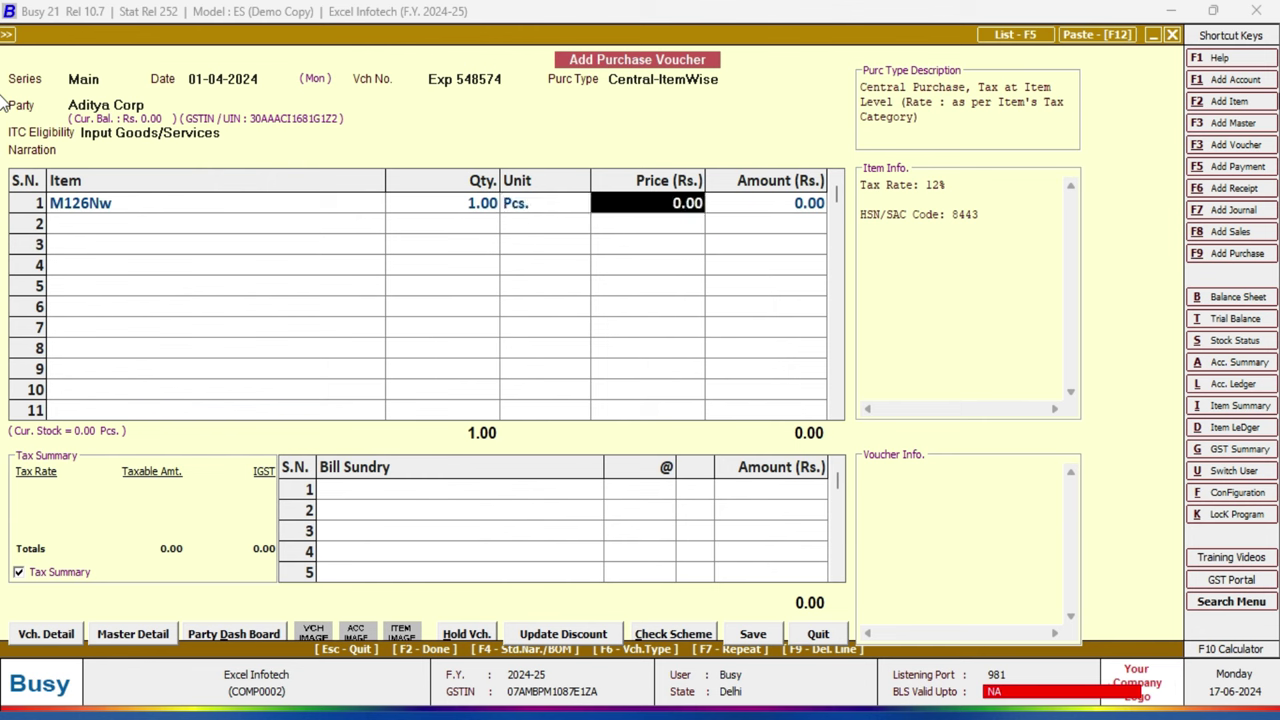
pyautogui.write('25000')
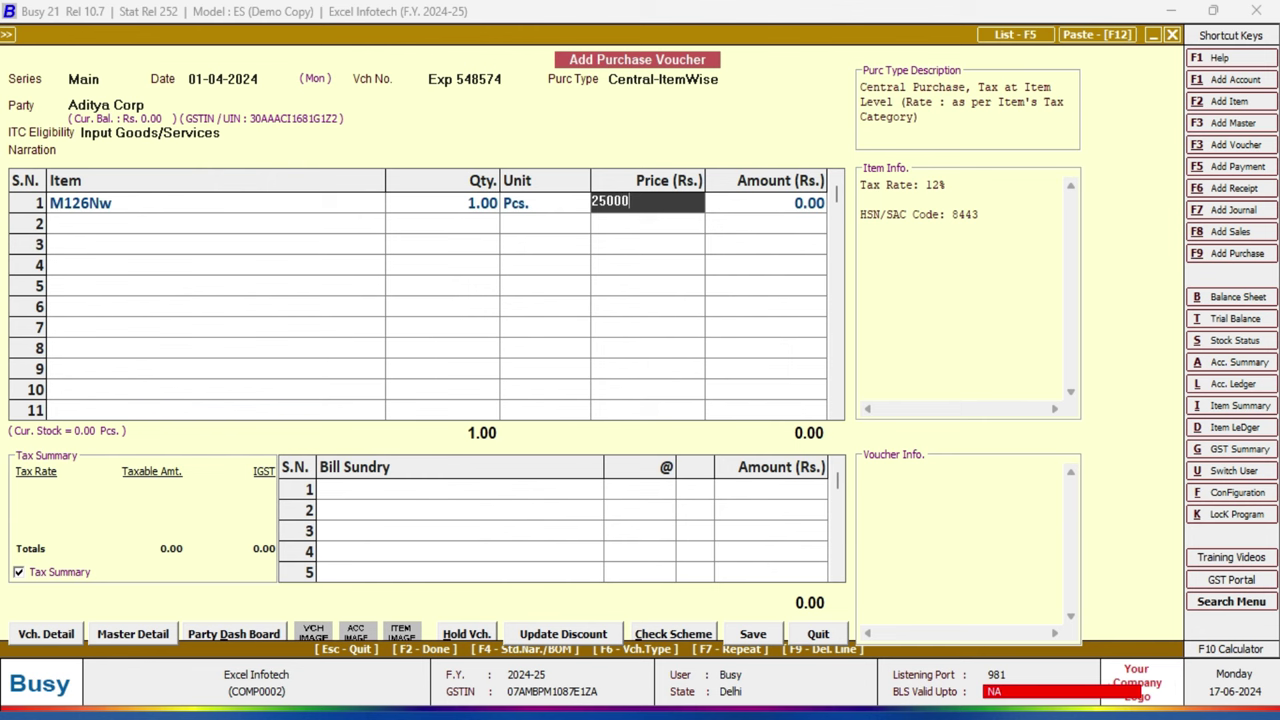
pyautogui.press('Return')
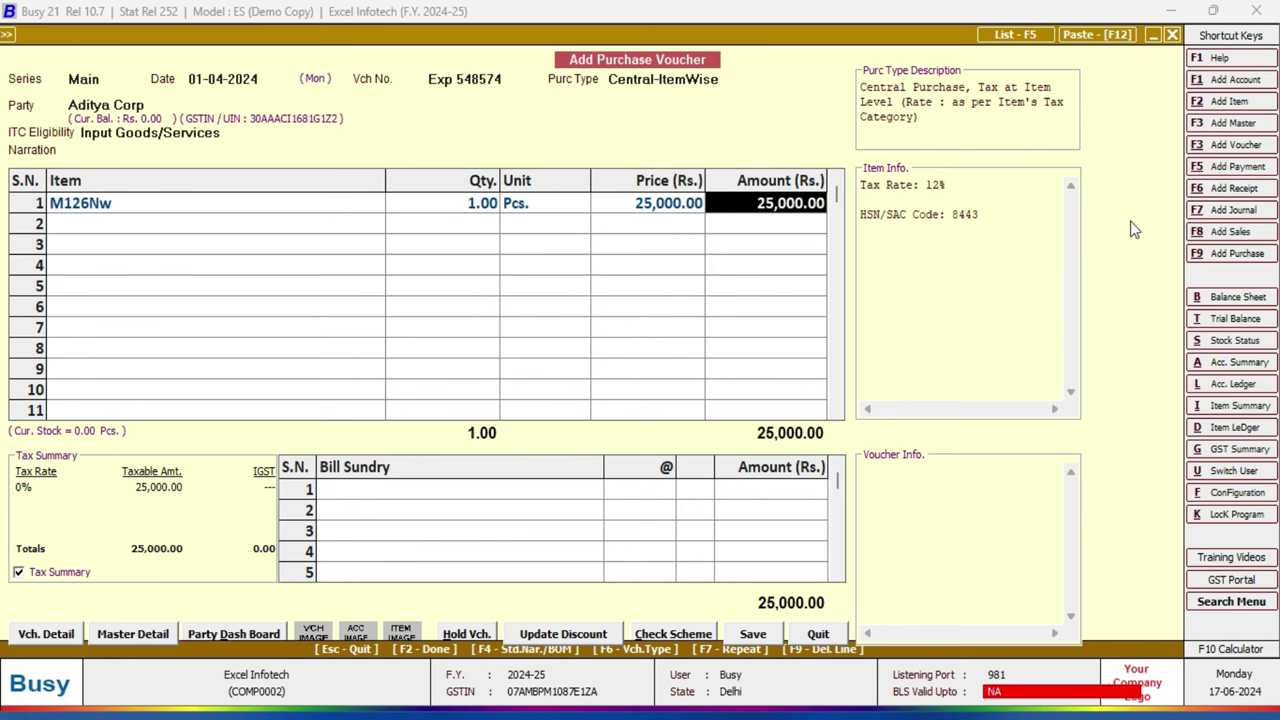
pyautogui.press('Return')
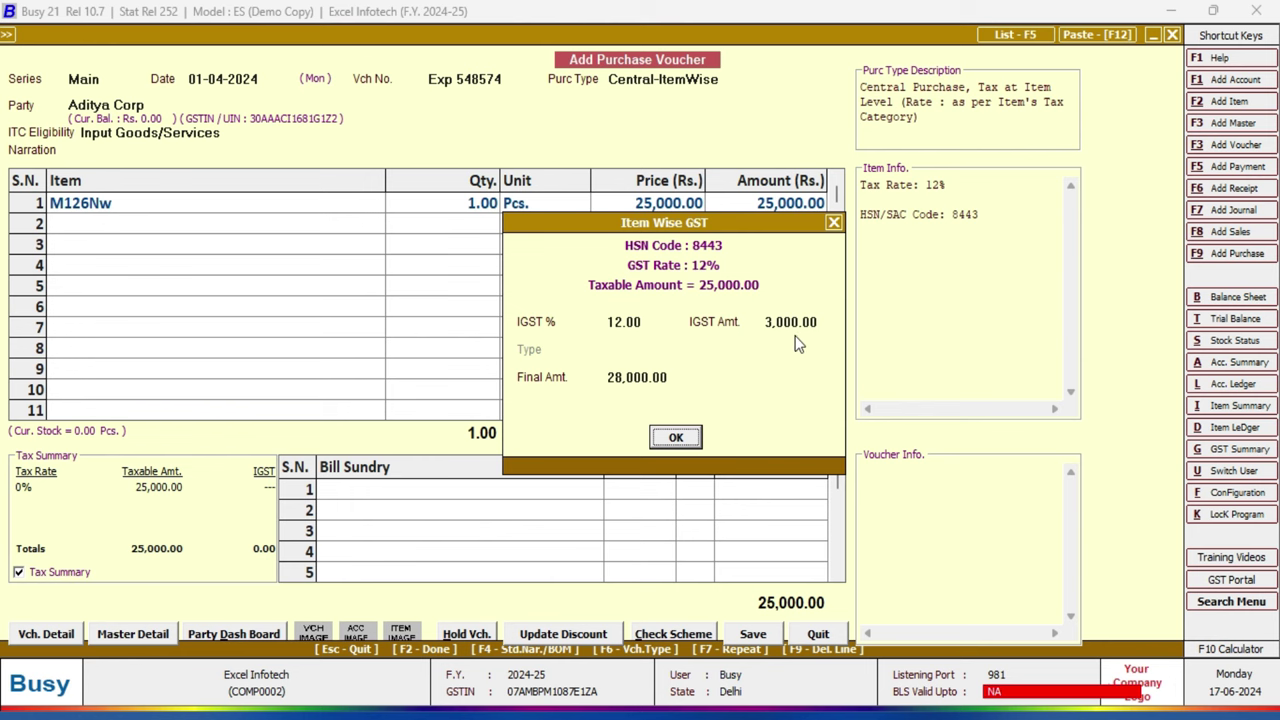
# Step: Accept the 12% IGST of 3,000.00 for row 1
pyautogui.click(676, 437)
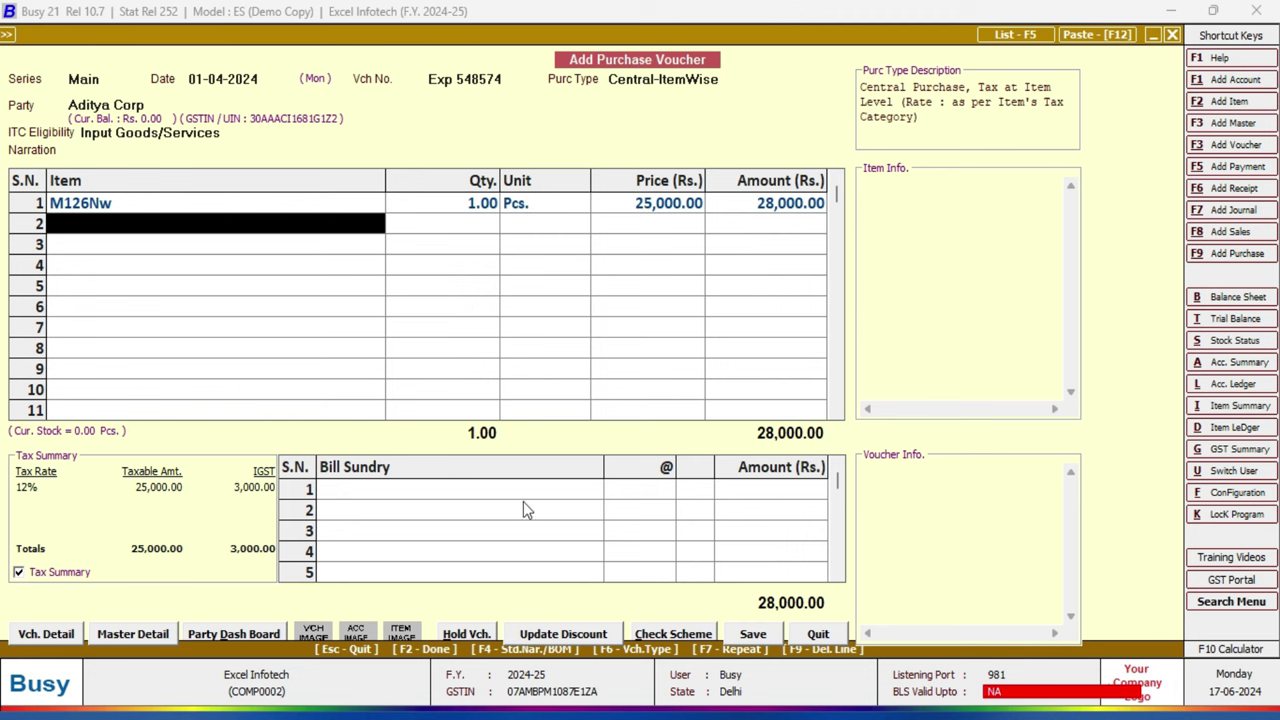
# Step: Add a 5% Discount bill sundry of 1,400.00 and save the voucher at 26,600.00
pyautogui.click(336, 494)
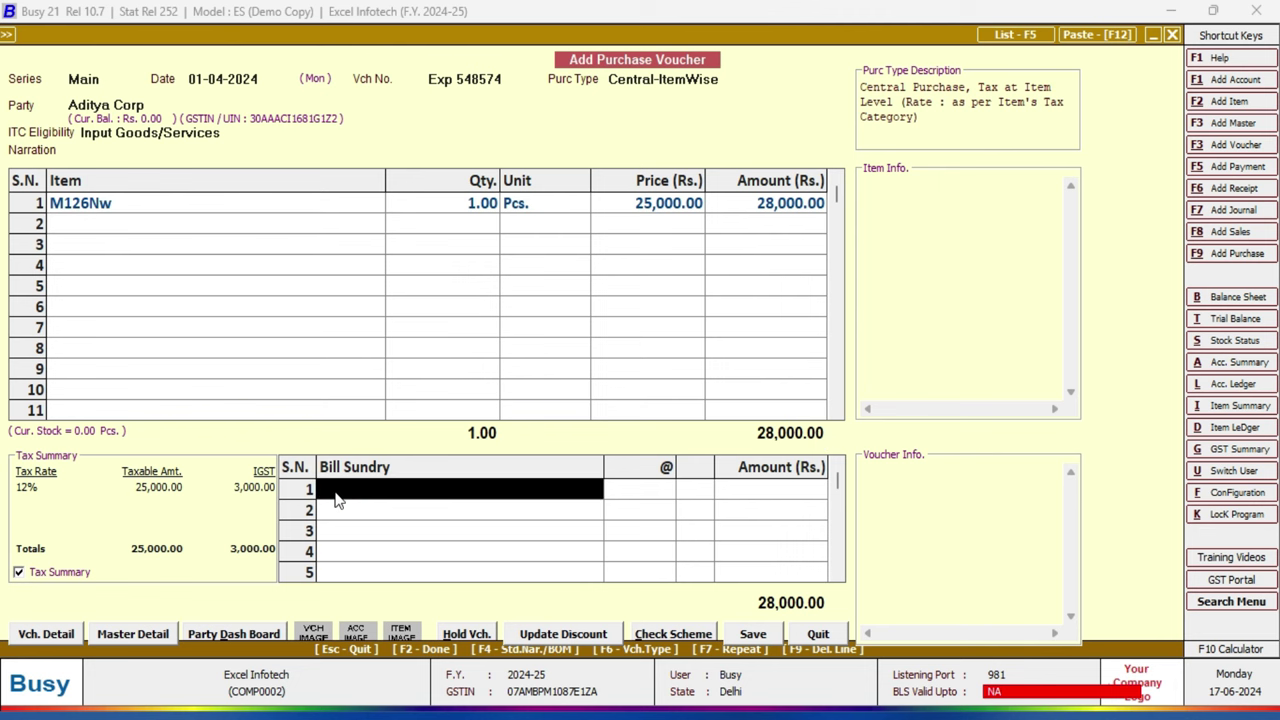
pyautogui.press('space')
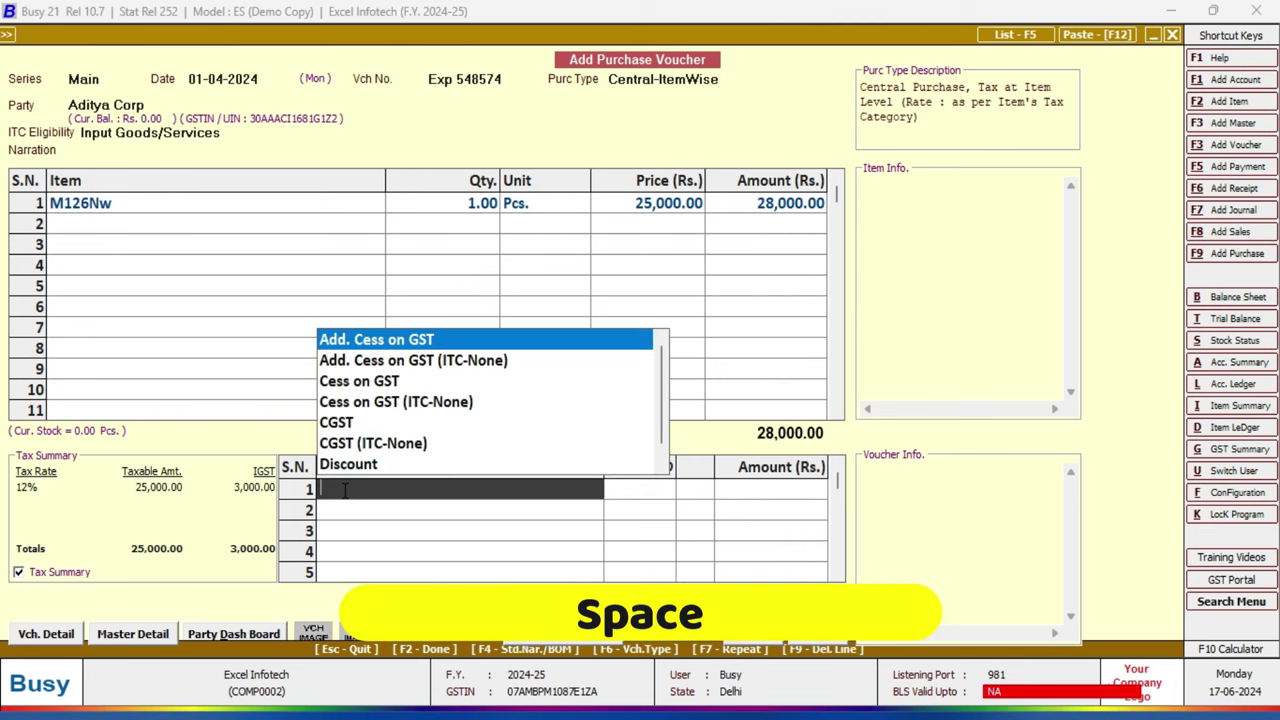
pyautogui.click(350, 465)
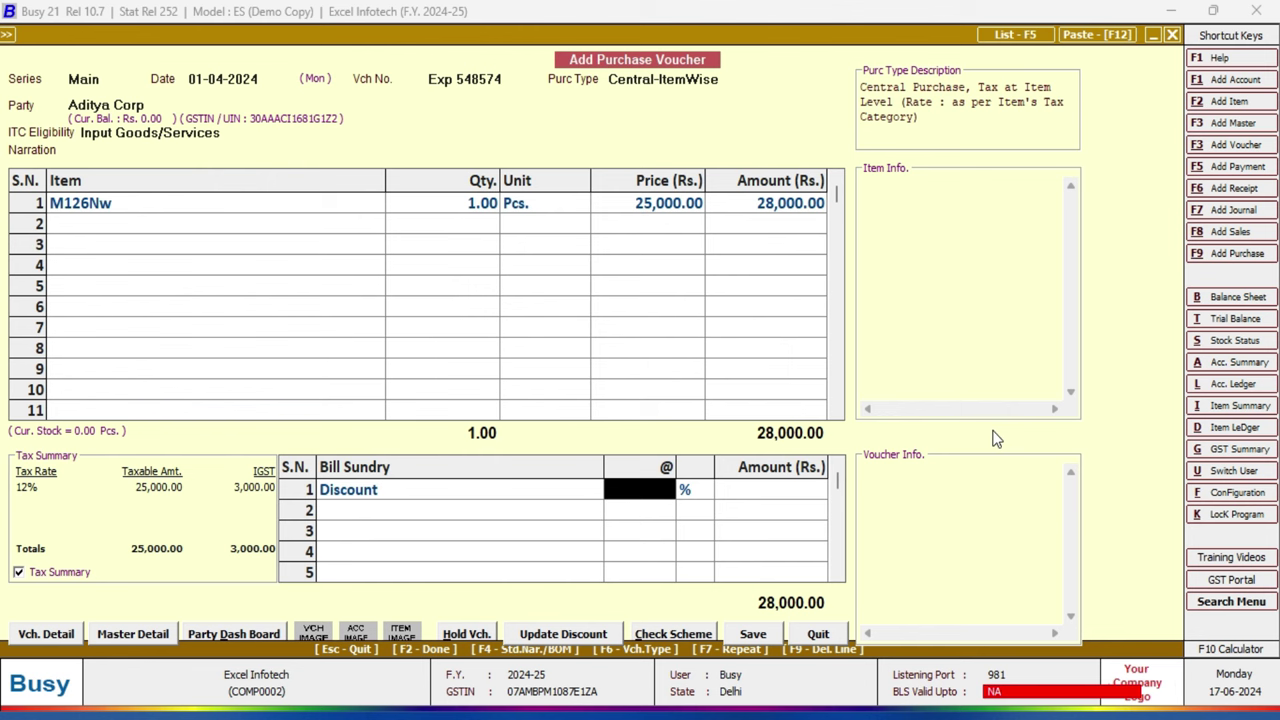
pyautogui.write('1')
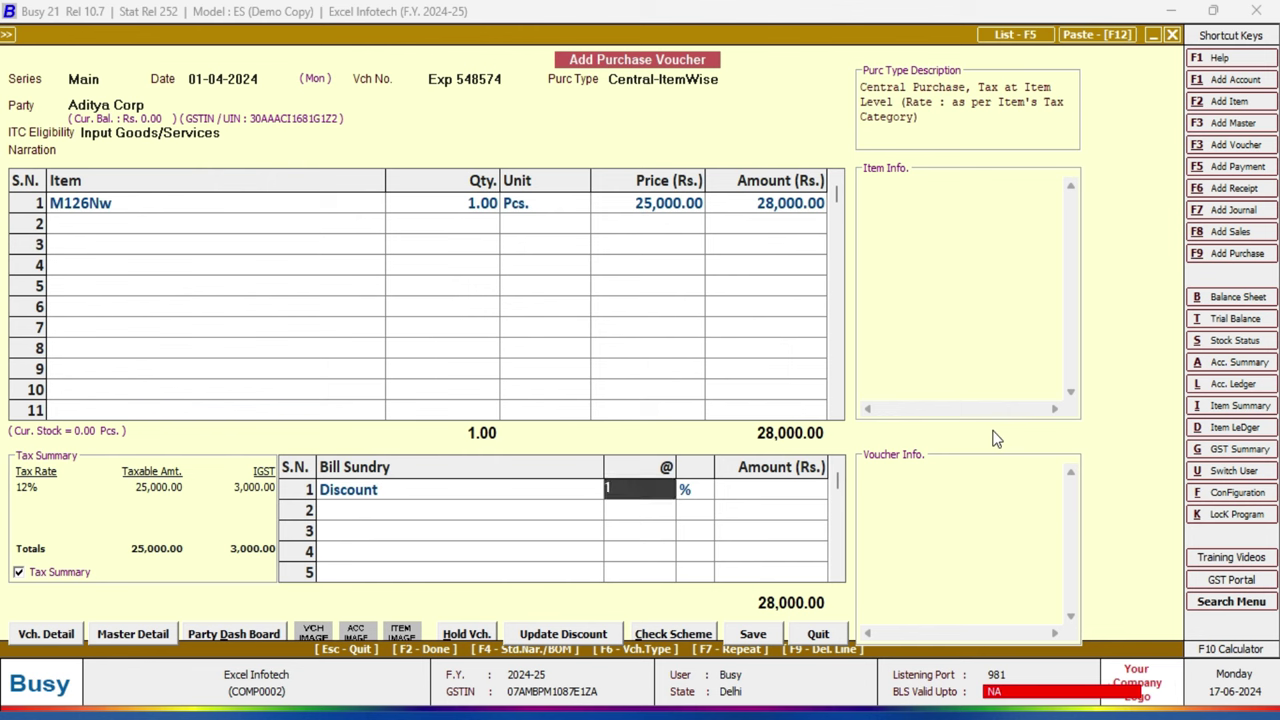
pyautogui.press('Return')
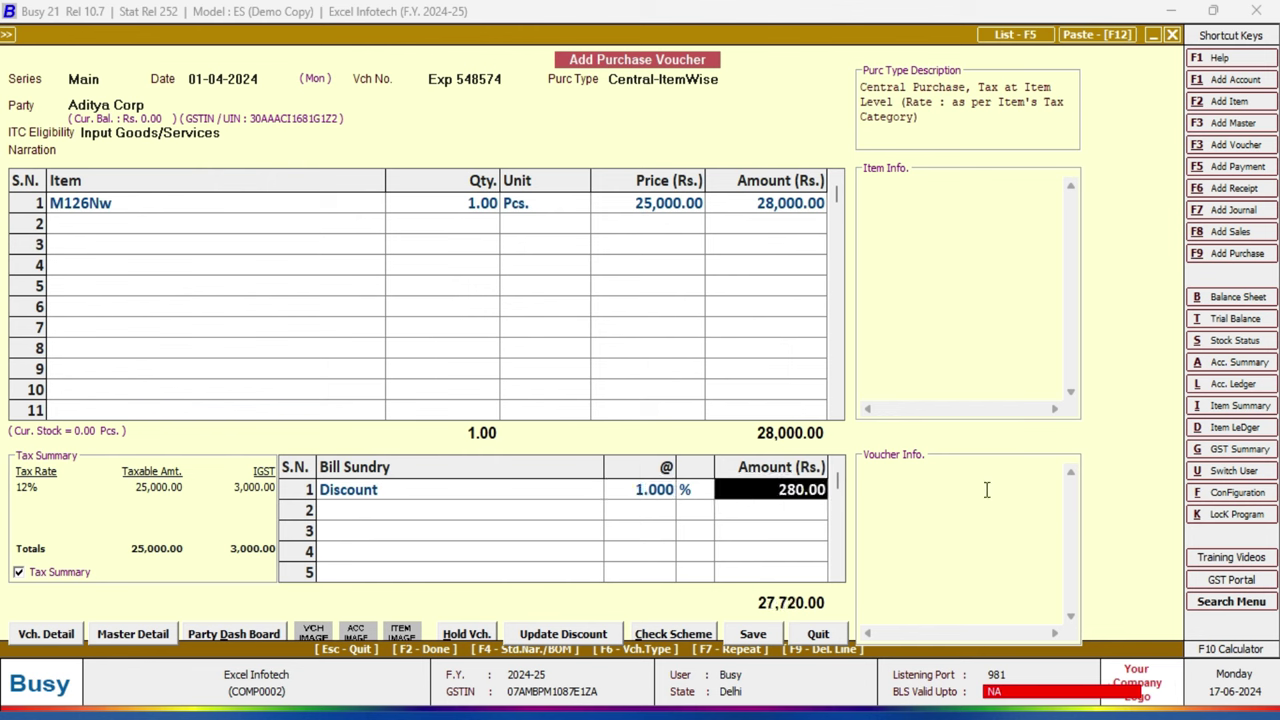
pyautogui.click(650, 494)
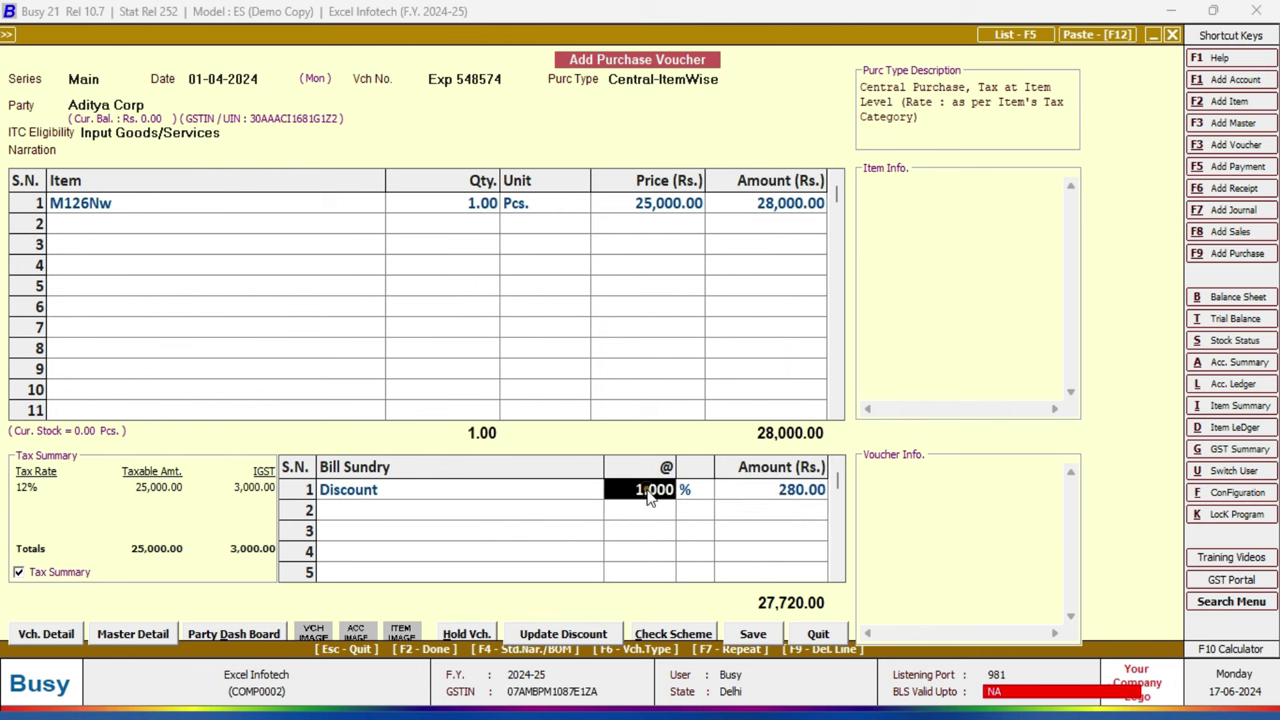
pyautogui.write('5')
pyautogui.press('Return')
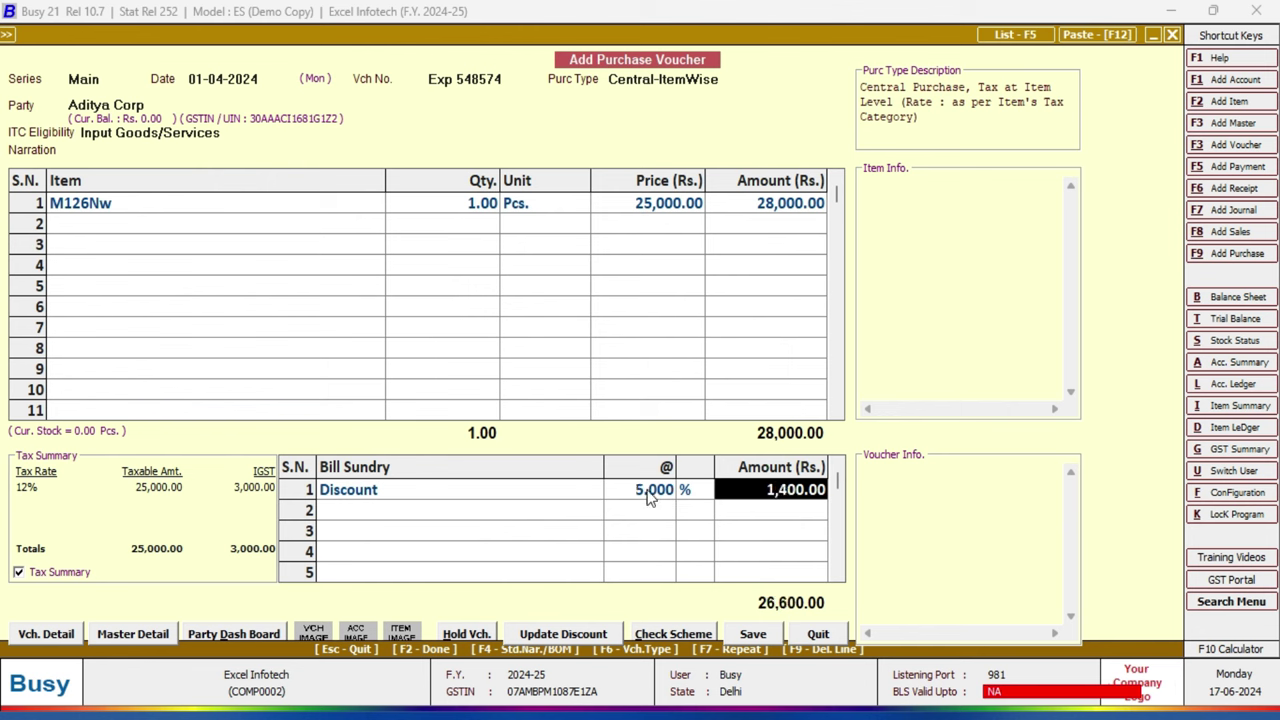
pyautogui.press('Return')
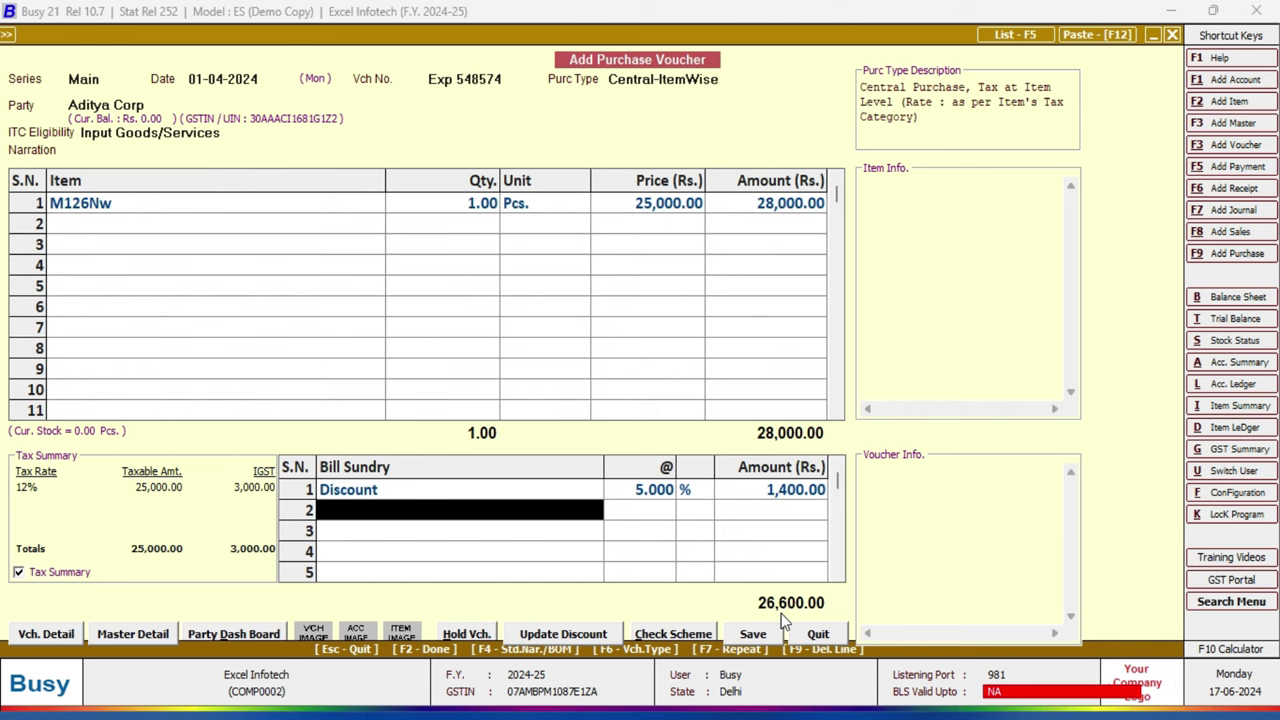
pyautogui.click(756, 636)
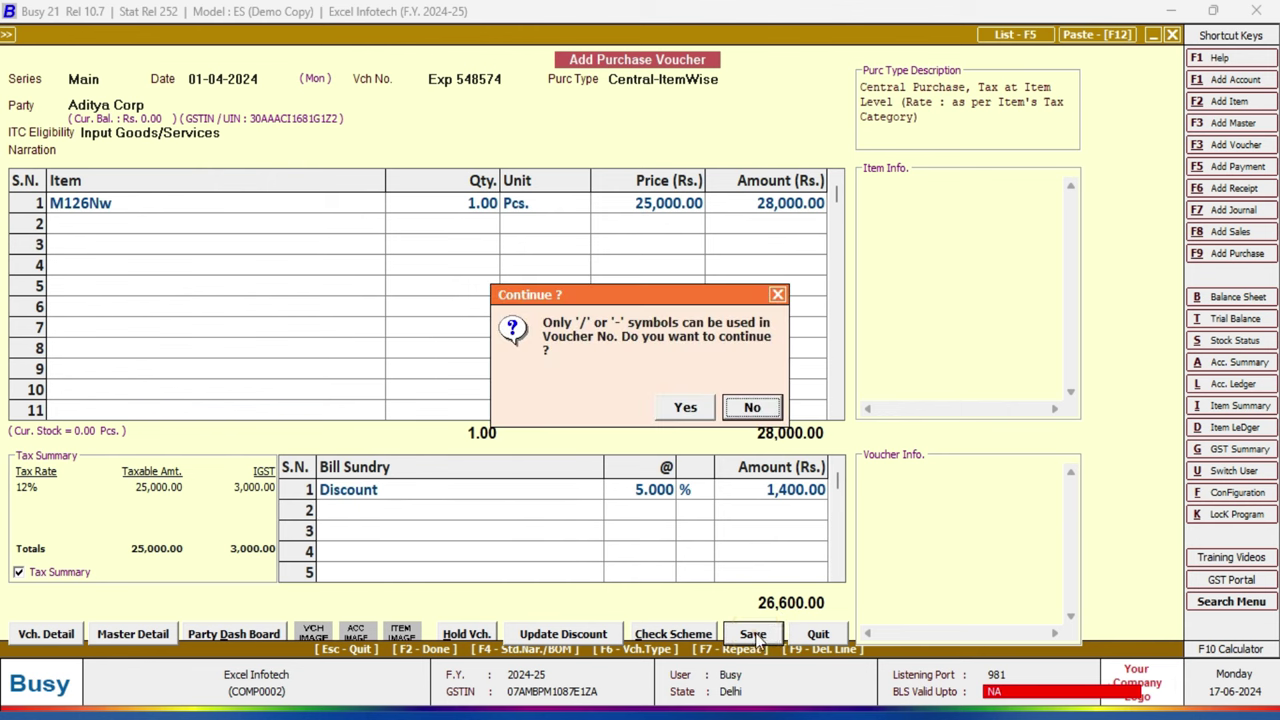
# Step: Continue past the voucher-number warning and accept the GST Reporting Details
pyautogui.click(685, 409)
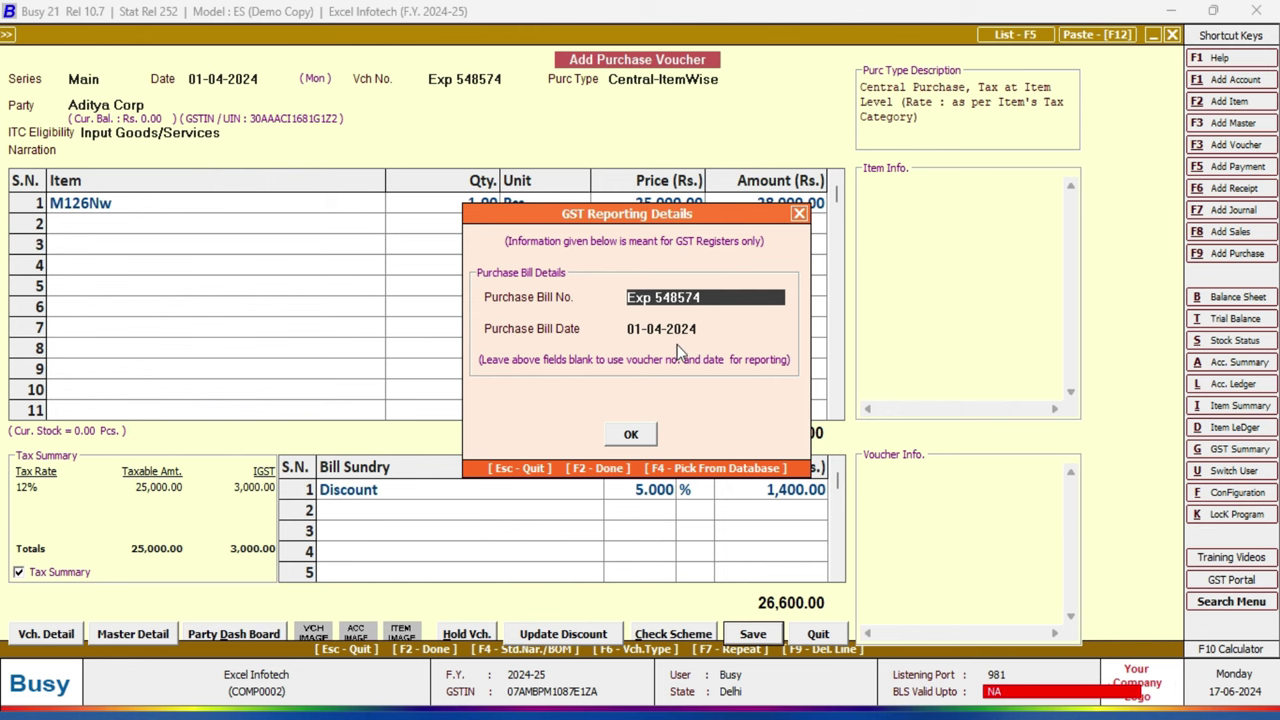
pyautogui.click(636, 438)
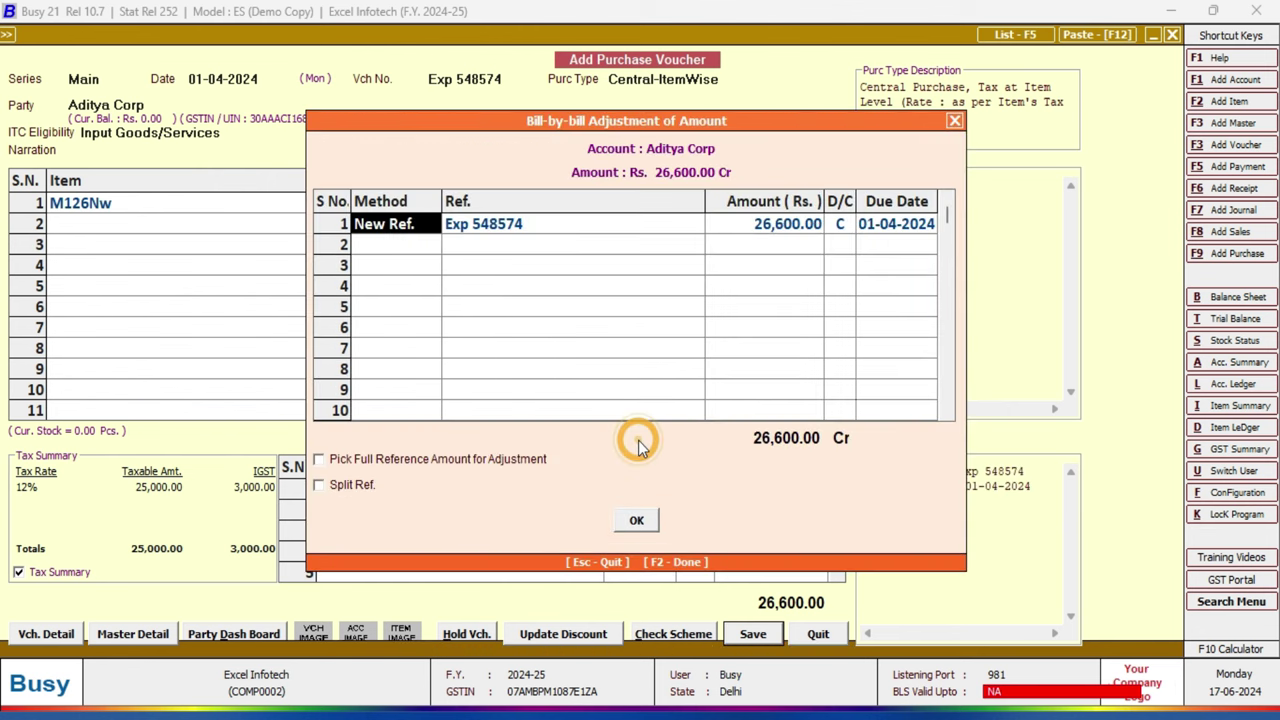